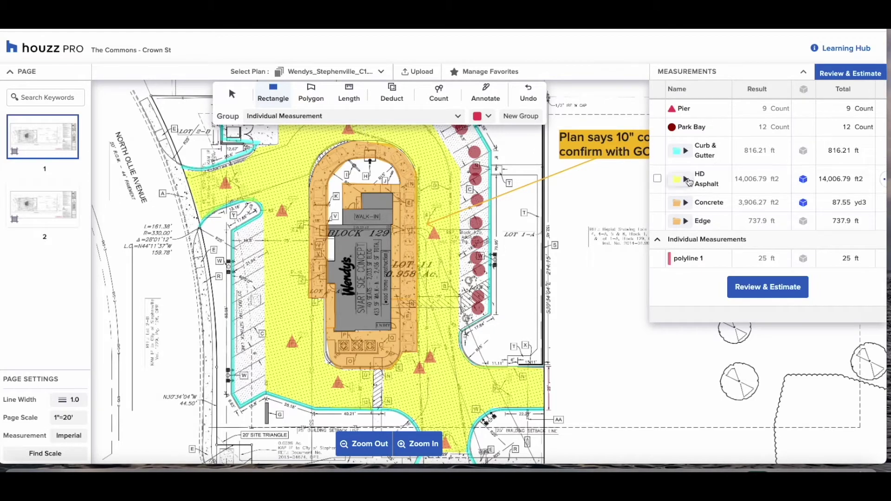
# Check which polygons make up the HD Asphalt group, and clone page 1 without its measurements
pyautogui.click(686, 179)
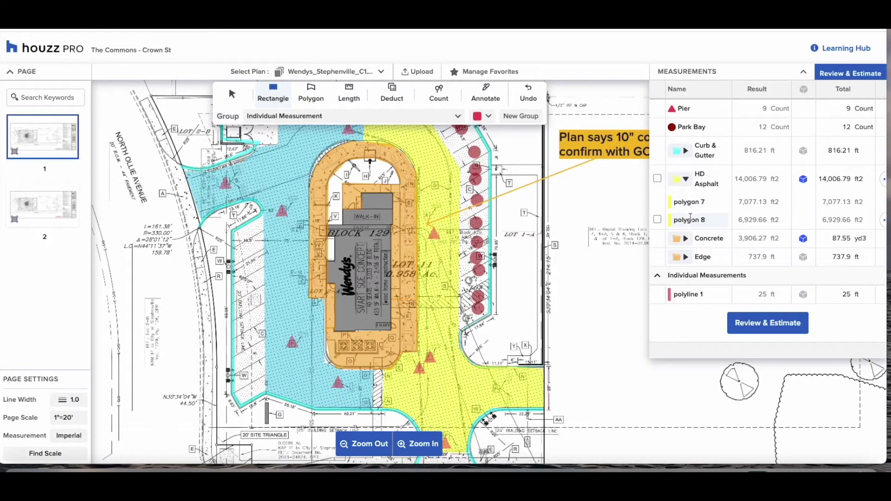
pyautogui.click(685, 180)
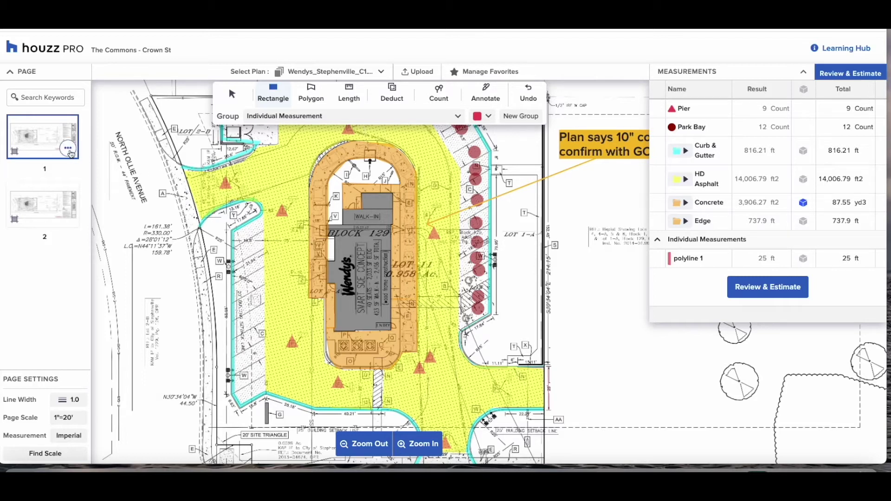
pyautogui.click(68, 149)
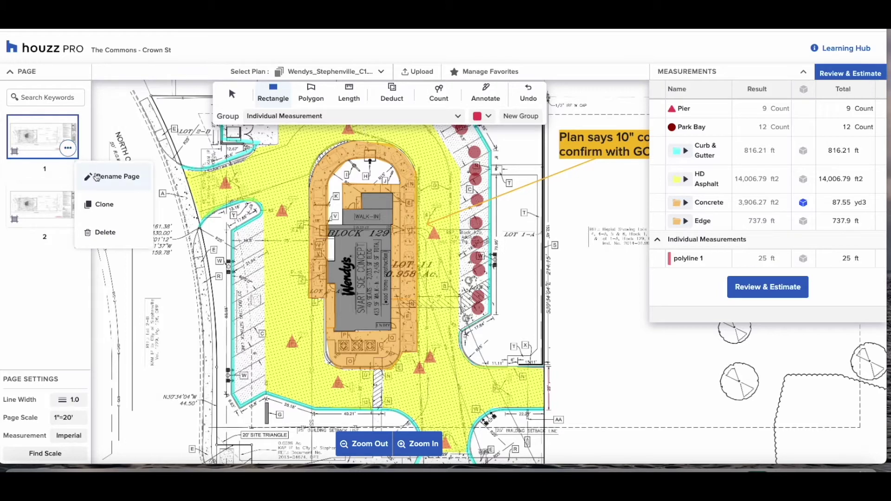
pyautogui.click(105, 205)
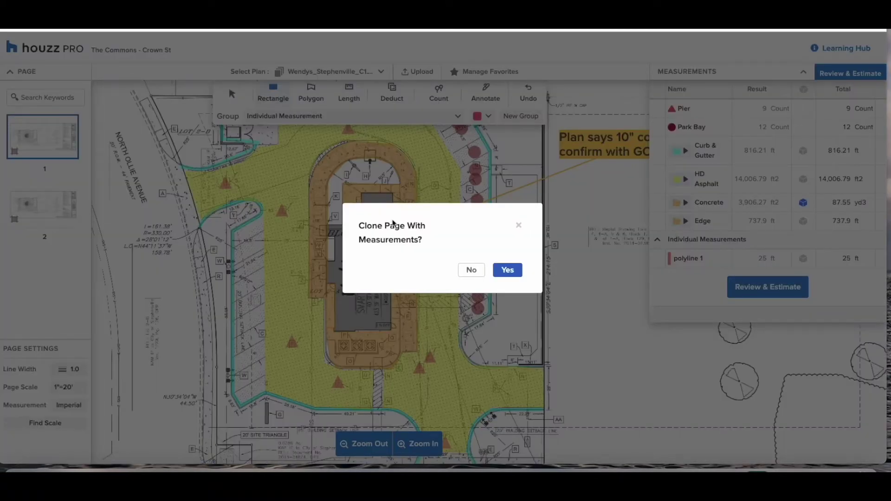
pyautogui.click(471, 271)
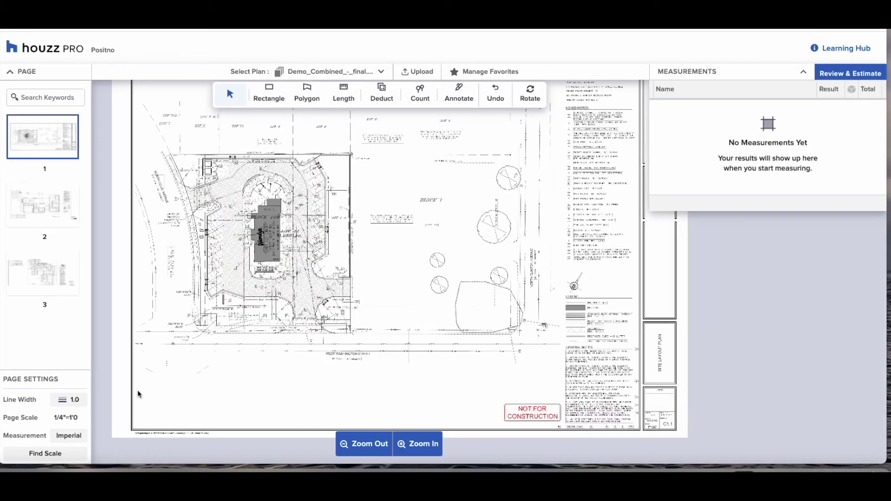
# Rename page 1 of the combined demo plan as "Phase 2 Concrete"
pyautogui.click(70, 148)
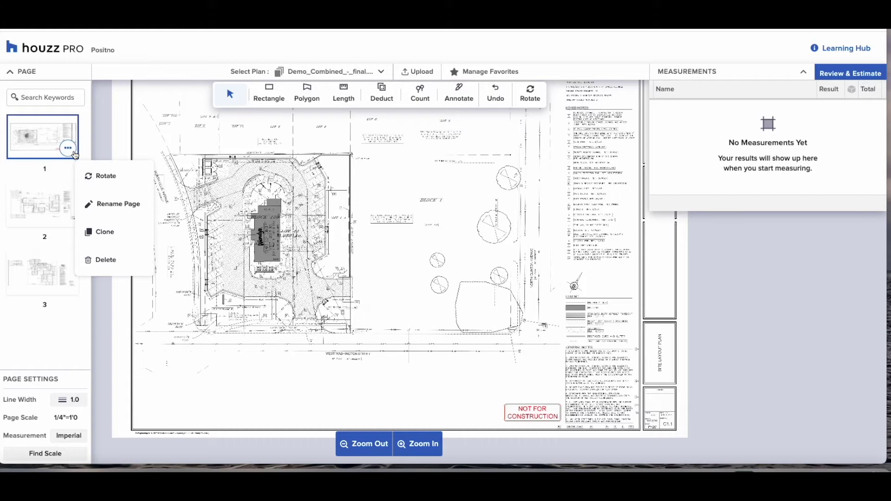
pyautogui.click(130, 205)
pyautogui.doubleClick(386, 247)
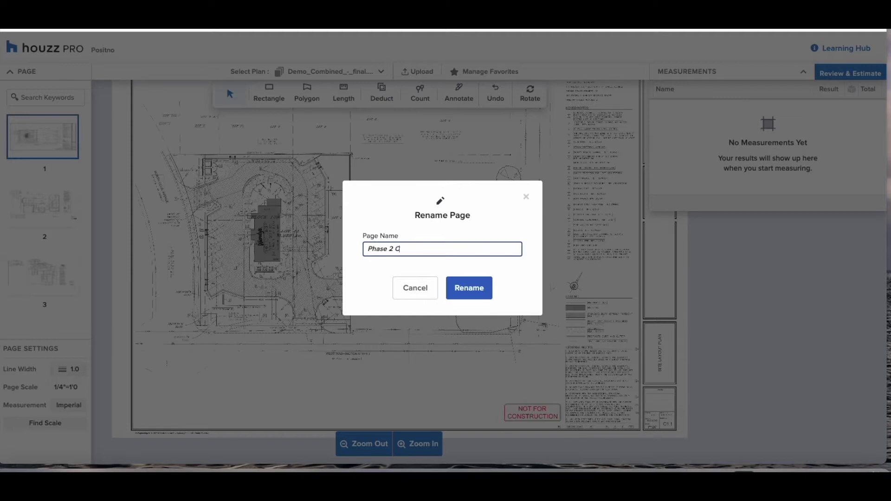
pyautogui.click(470, 289)
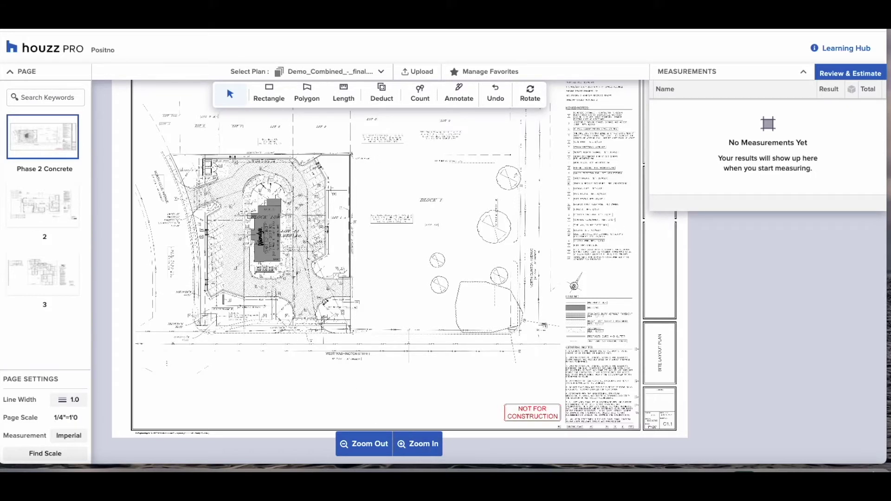
# Search the plans for "Asphalt", examine the matches in the Page 1 legend, and clear the search
pyautogui.click(57, 99)
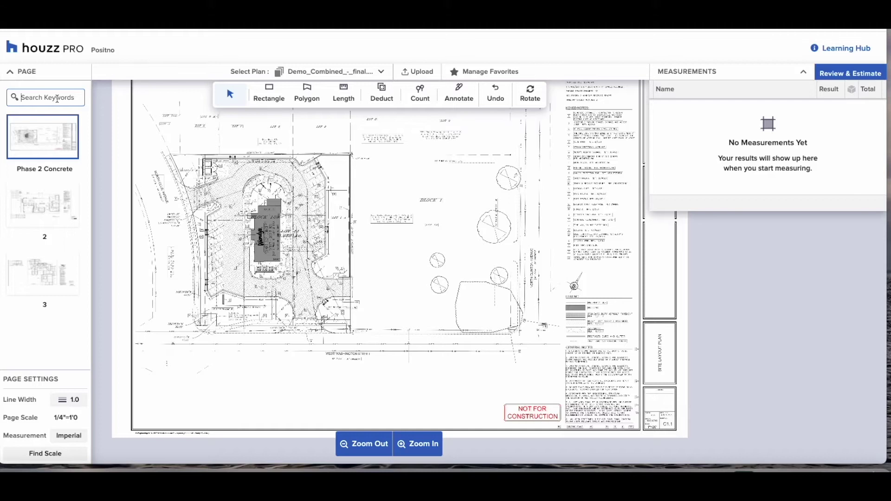
pyautogui.write('Asphalt')
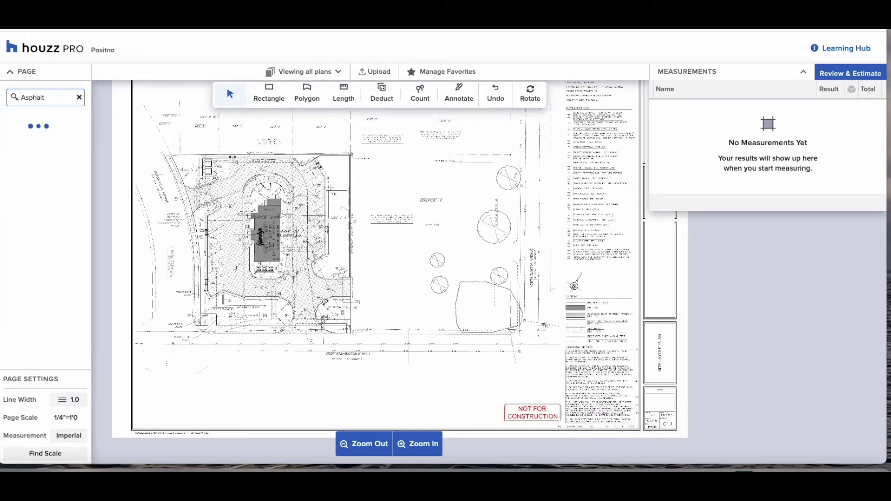
pyautogui.click(49, 180)
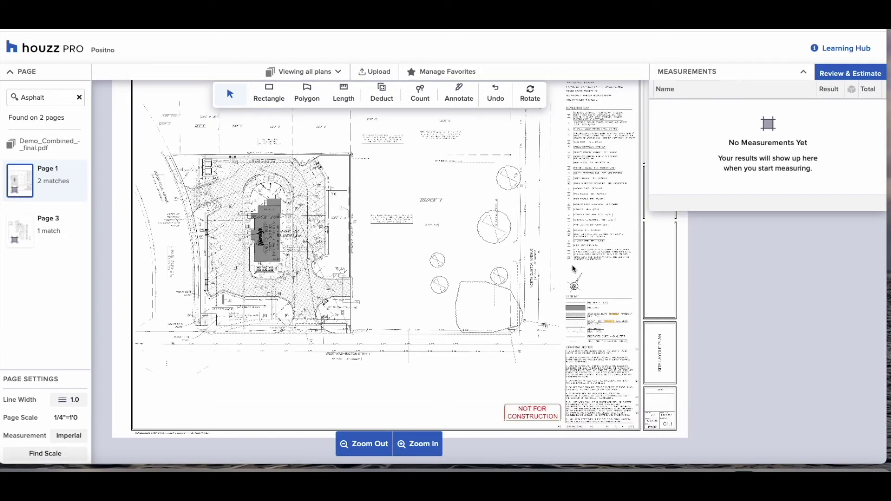
pyautogui.moveTo(556, 269); pyautogui.dragTo(668, 374)
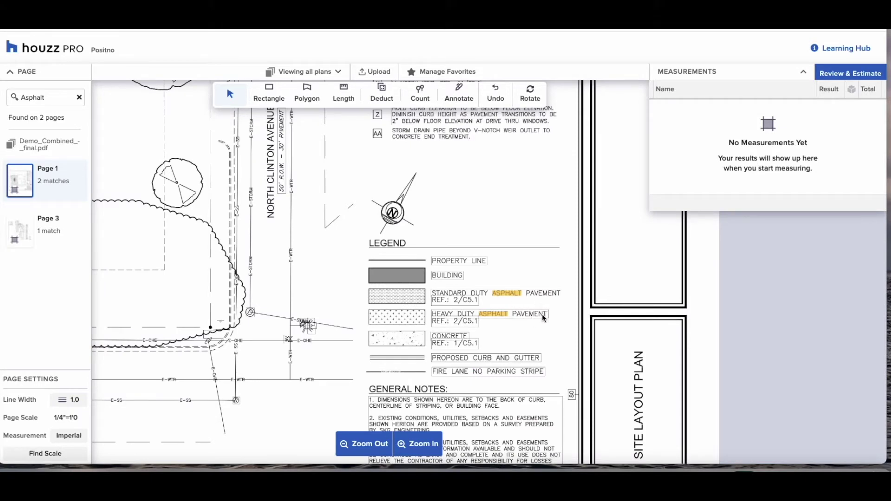
pyautogui.click(79, 97)
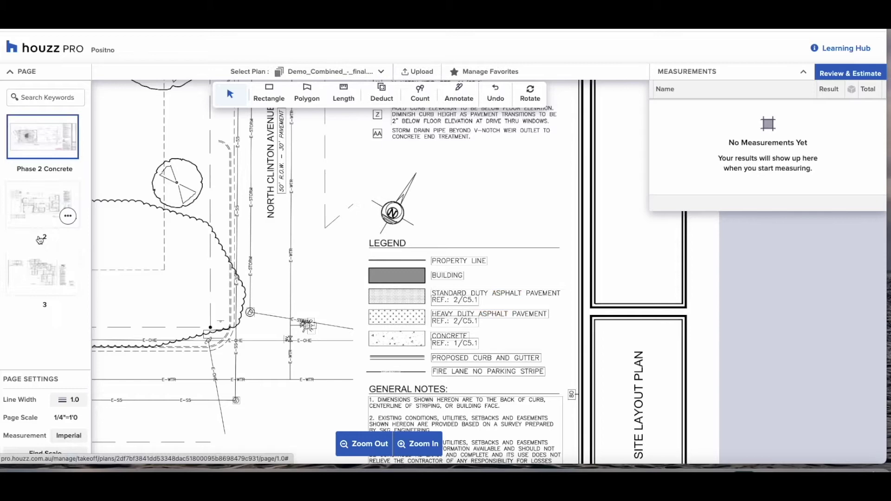
# Look through pages 2 and 3, return to the Phase 2 Concrete page, and set its line width to 1
pyautogui.click(39, 219)
pyautogui.click(50, 278)
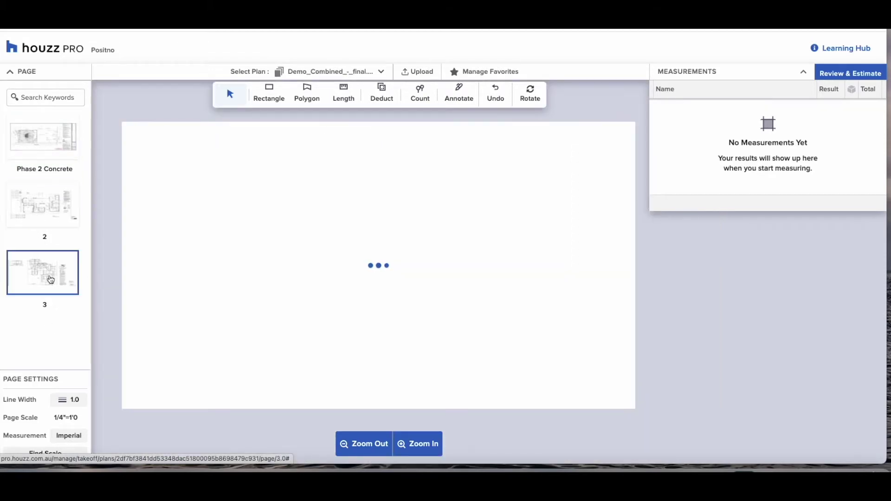
pyautogui.click(46, 145)
pyautogui.hscroll(-4, 226, 306)
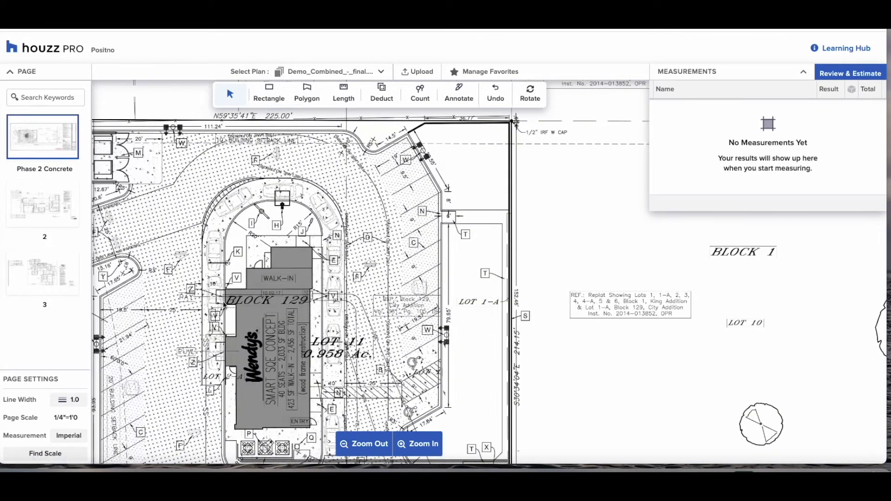
pyautogui.click(76, 400)
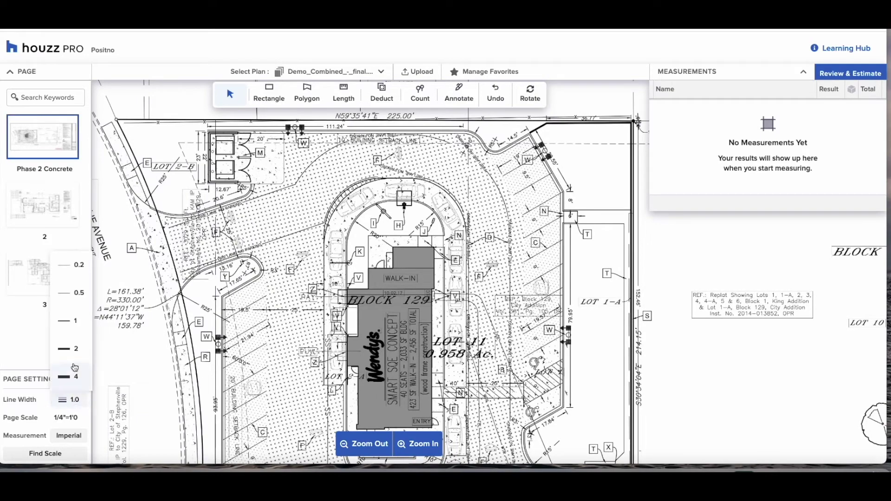
pyautogui.click(72, 362)
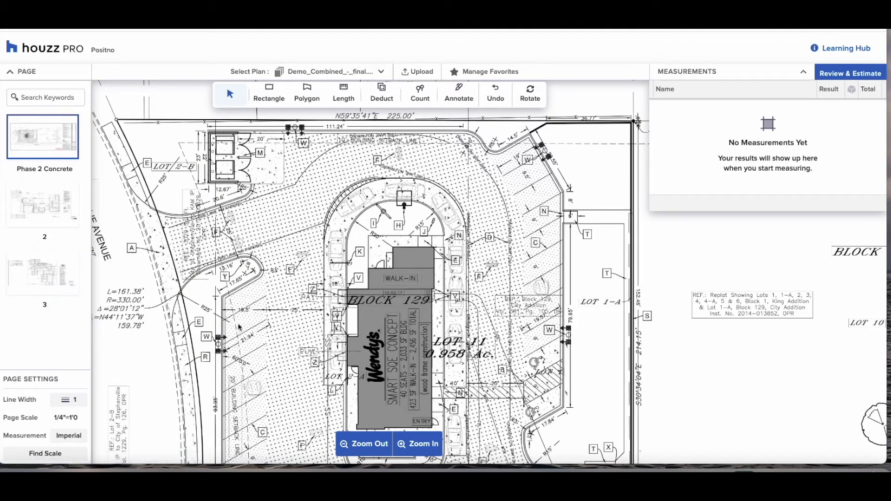
# Find the drawing scale in the sheet's title block and set the page scale to 1"=20'
pyautogui.scroll(-9, 237, 324)
pyautogui.hscroll(2, 237, 326)
pyautogui.scroll(1, 237, 326)
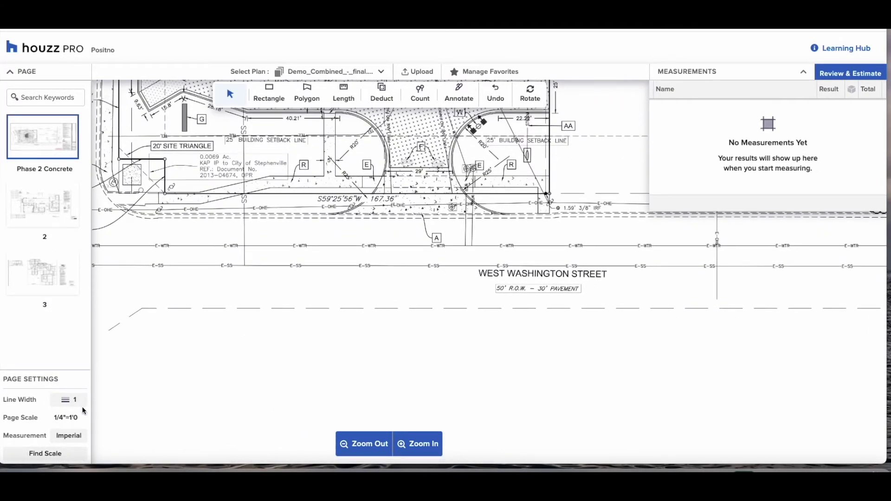
pyautogui.hscroll(5, 322, 242)
pyautogui.hscroll(5, 321, 239)
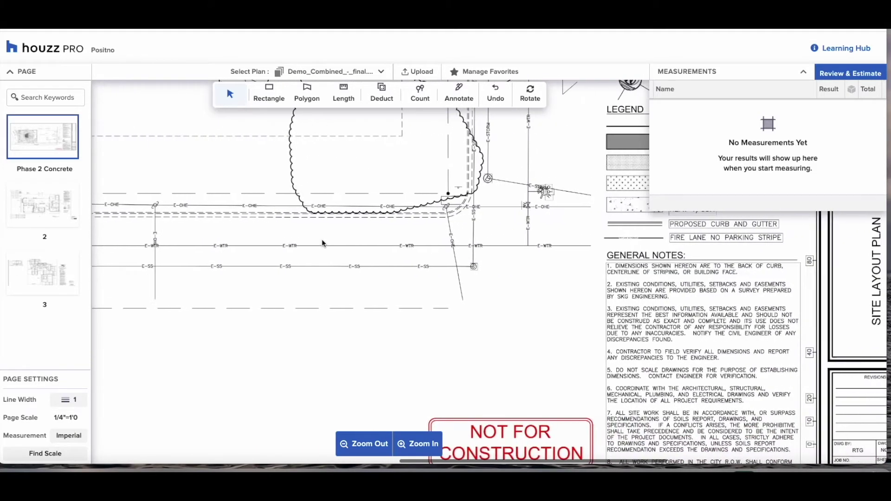
pyautogui.scroll(-5, 322, 238)
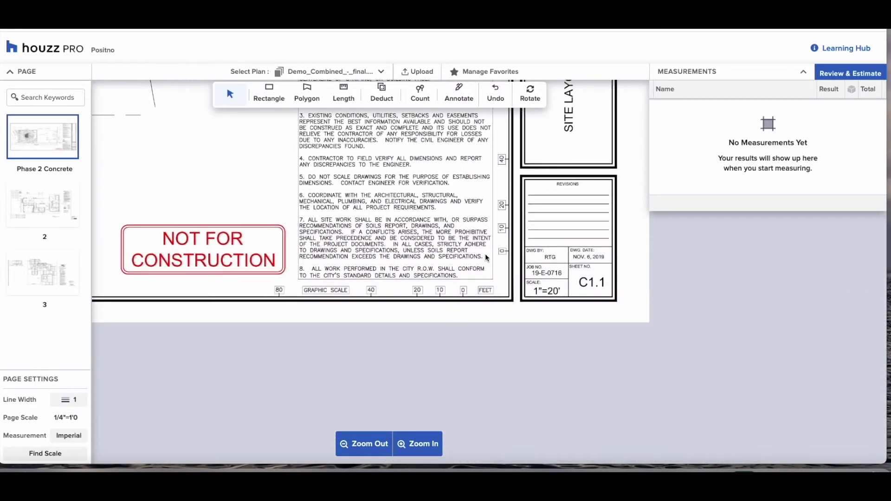
pyautogui.moveTo(486, 249); pyautogui.dragTo(605, 342)
pyautogui.click(66, 419)
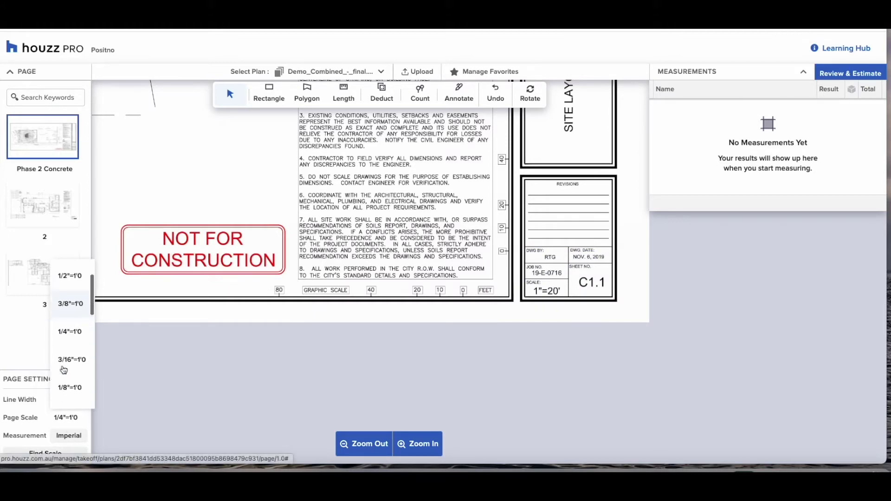
pyautogui.scroll(-4, 63, 370)
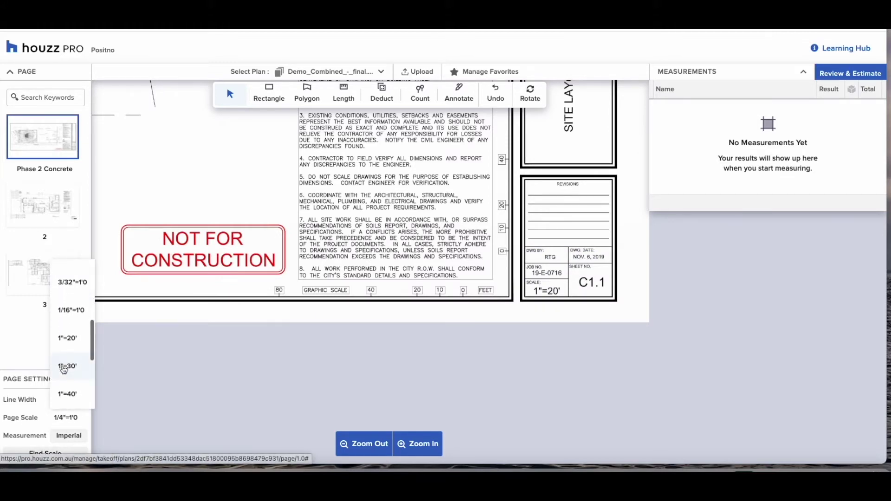
pyautogui.scroll(-1, 64, 370)
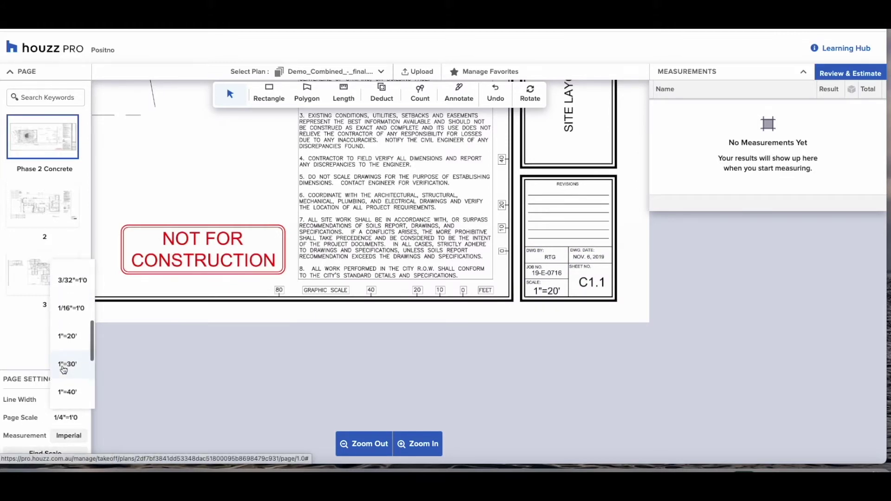
pyautogui.click(70, 331)
pyautogui.click(468, 279)
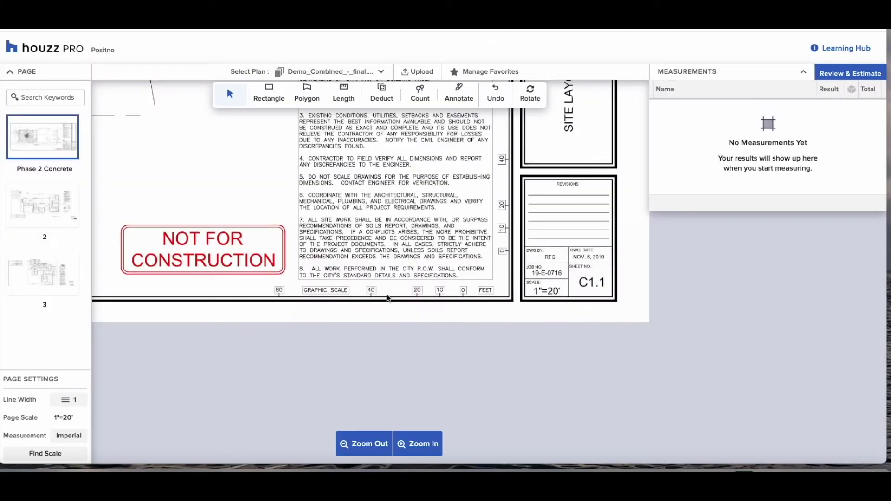
# Check the scale by measuring the 25' driveway dimension at the lot's edge with the Length tool, and delete that measurement
pyautogui.click(411, 446)
pyautogui.scroll(-3, 370, 262)
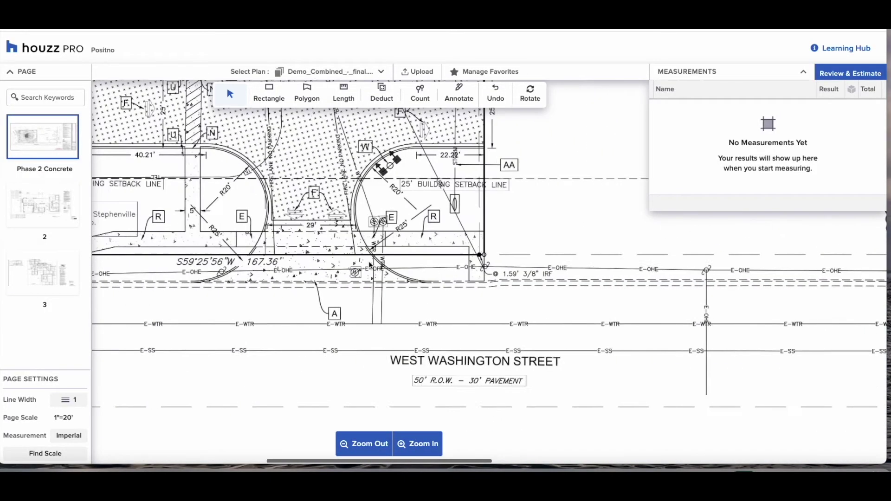
pyautogui.scroll(5, 370, 264)
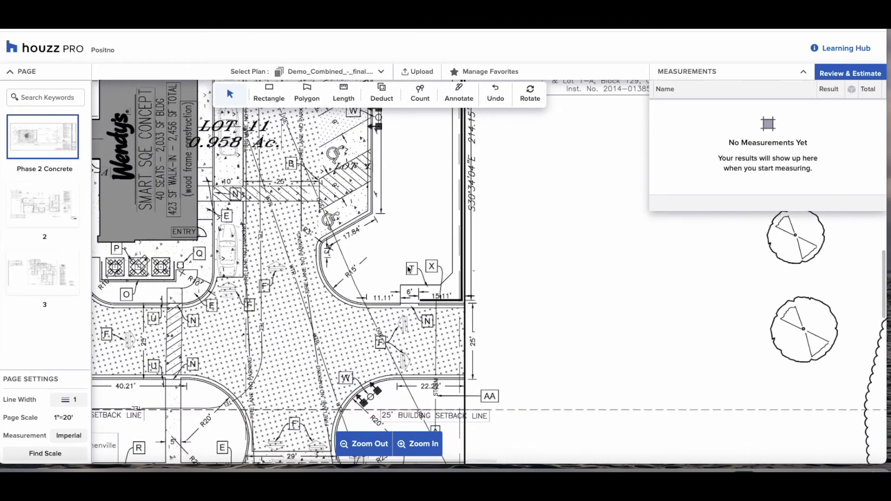
pyautogui.click(343, 94)
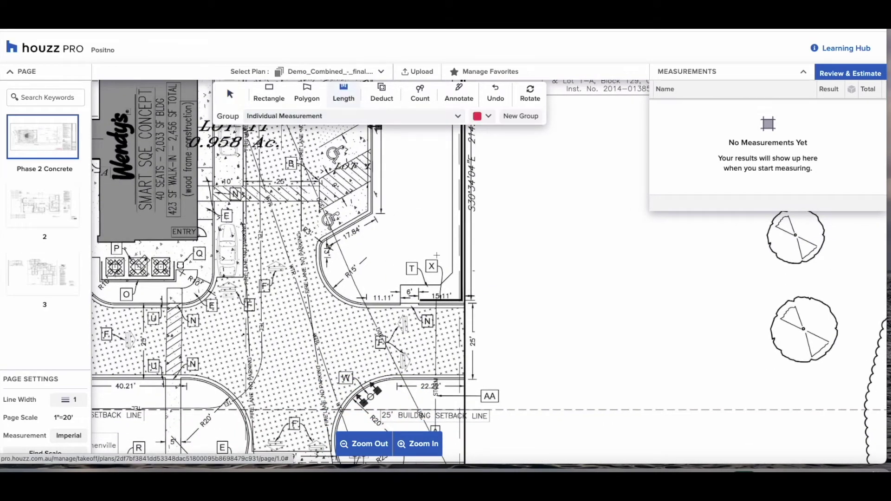
pyautogui.click(472, 302)
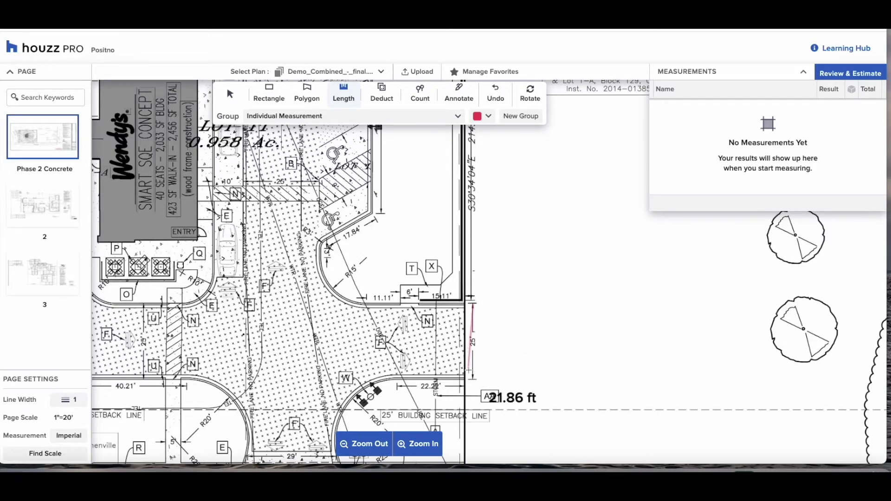
pyautogui.doubleClick(472, 379)
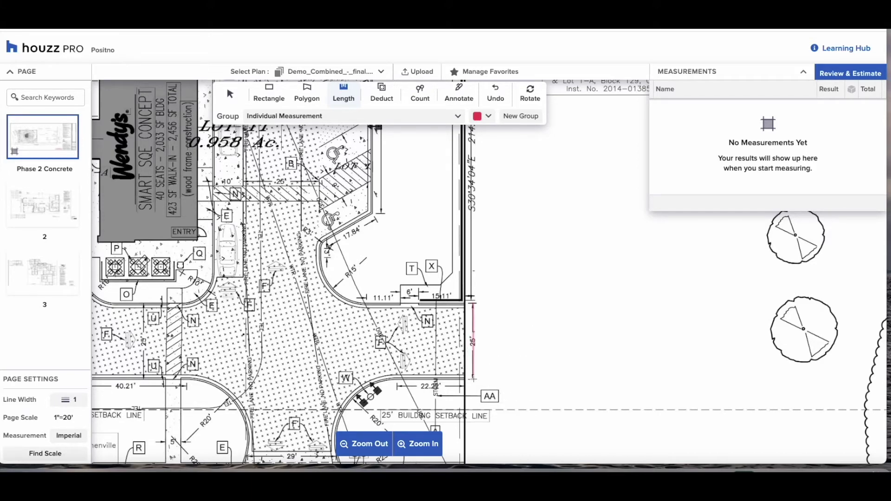
pyautogui.scroll(-2, 472, 378)
pyautogui.click(656, 129)
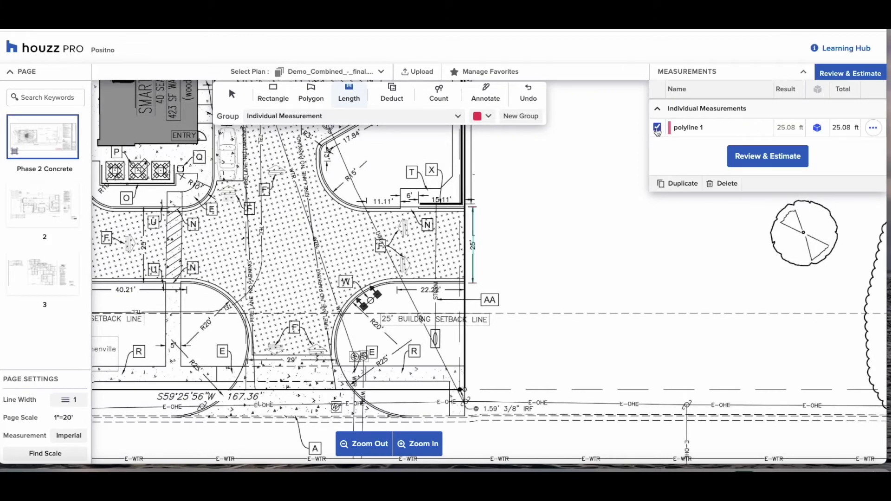
pyautogui.click(703, 183)
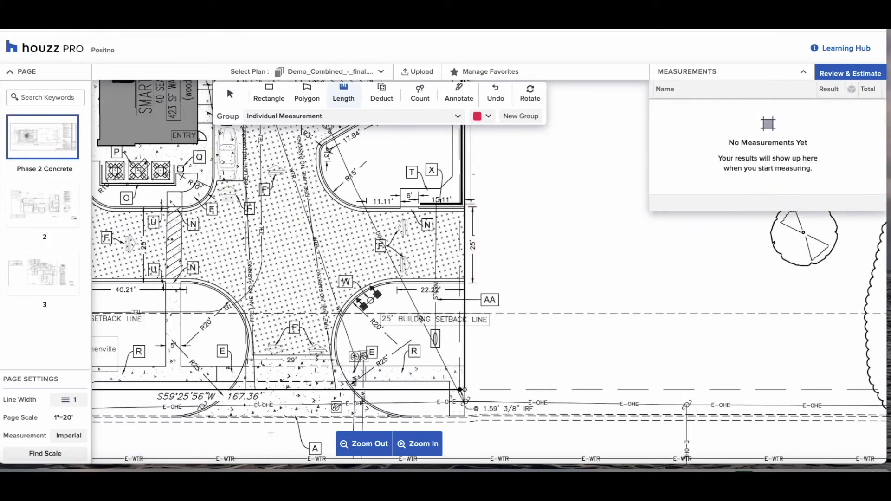
# Find the curb and gutter symbol in the legend and create a favorite group named Curb & Gutter with unit ft for Length
pyautogui.click(370, 448)
pyautogui.scroll(9, 366, 385)
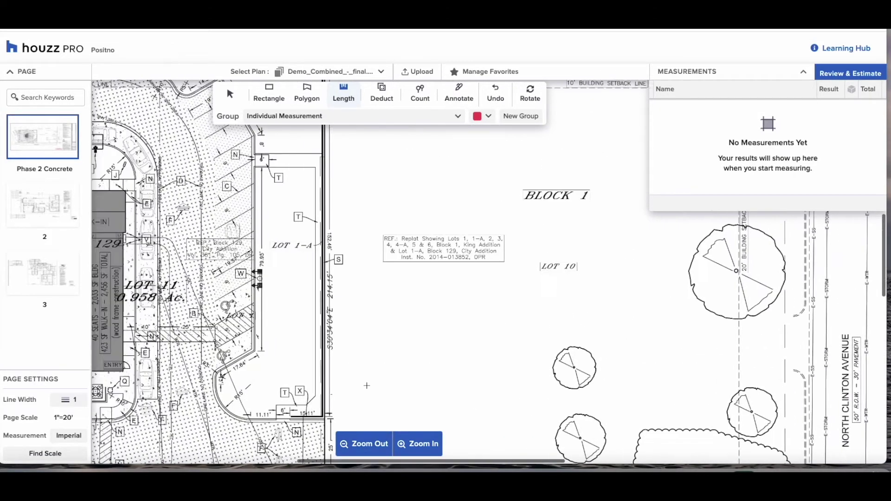
pyautogui.hscroll(10, 366, 386)
pyautogui.scroll(-5, 366, 386)
pyautogui.click(229, 95)
pyautogui.moveTo(426, 199); pyautogui.dragTo(708, 438)
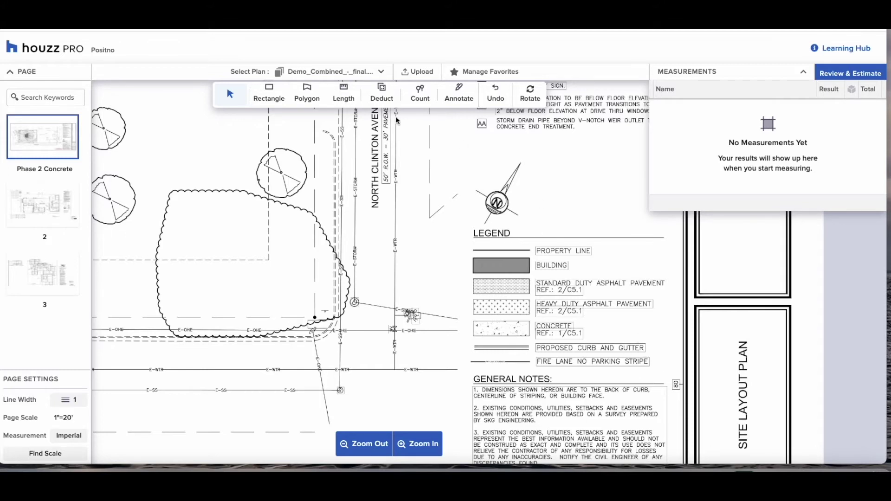
pyautogui.click(347, 98)
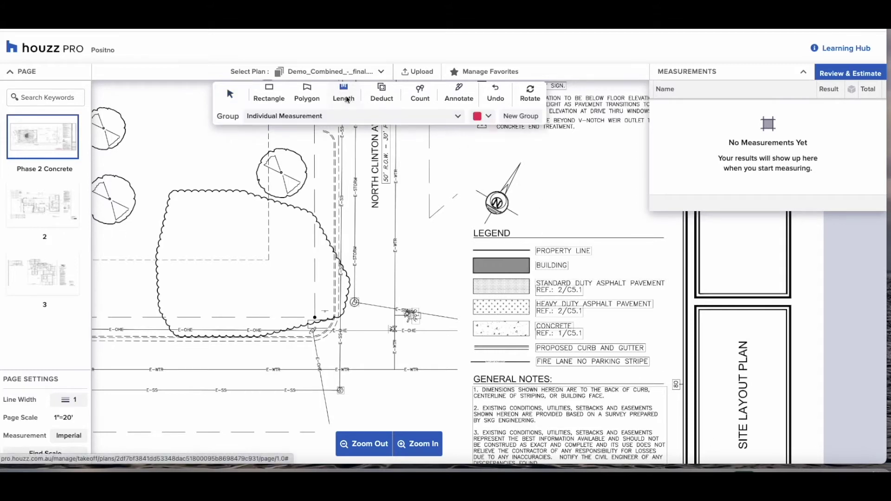
pyautogui.click(521, 116)
pyautogui.write('Curb & Gutter')
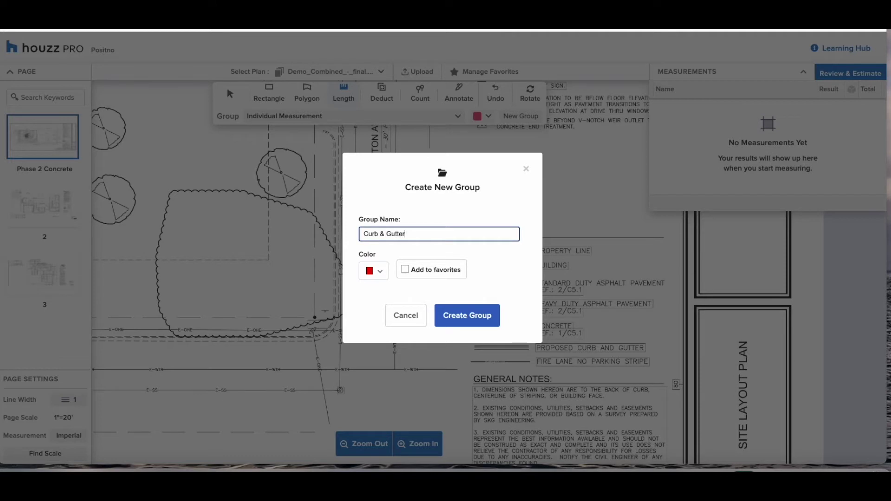
pyautogui.click(405, 270)
pyautogui.click(520, 271)
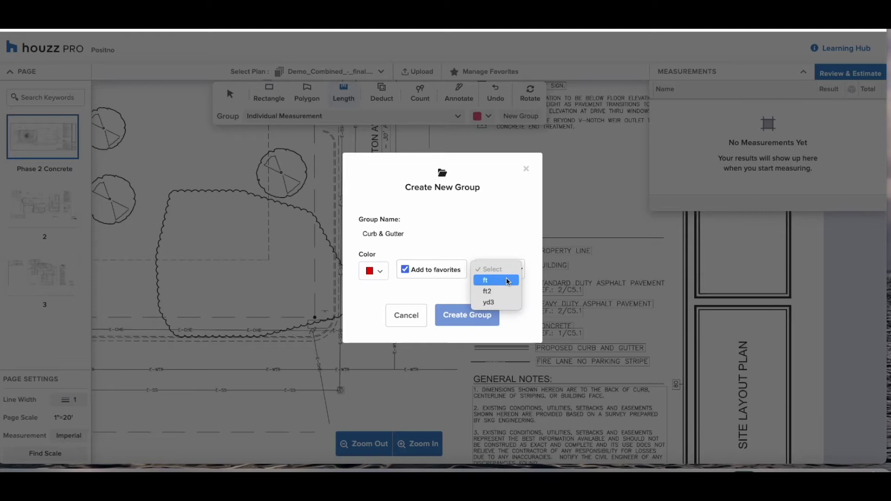
pyautogui.click(508, 281)
pyautogui.click(495, 315)
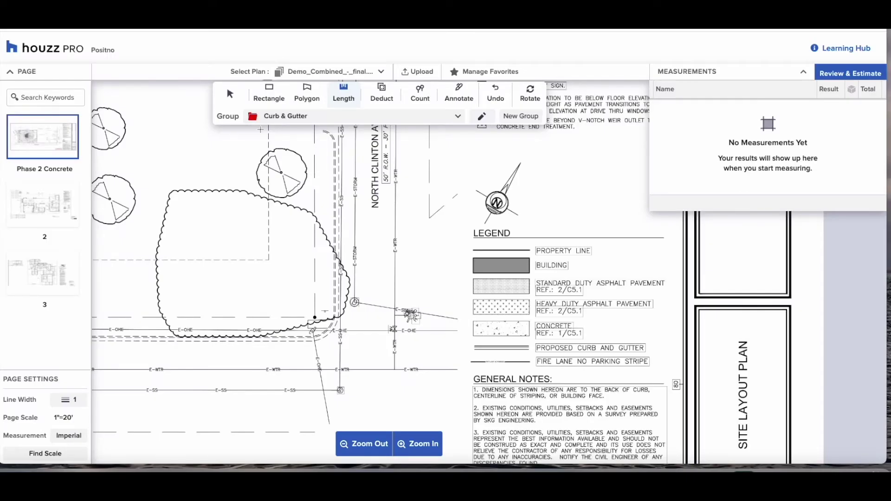
# Look through the saved favorite groups and choose Curb & Gutter for the Length tool
pyautogui.click(459, 116)
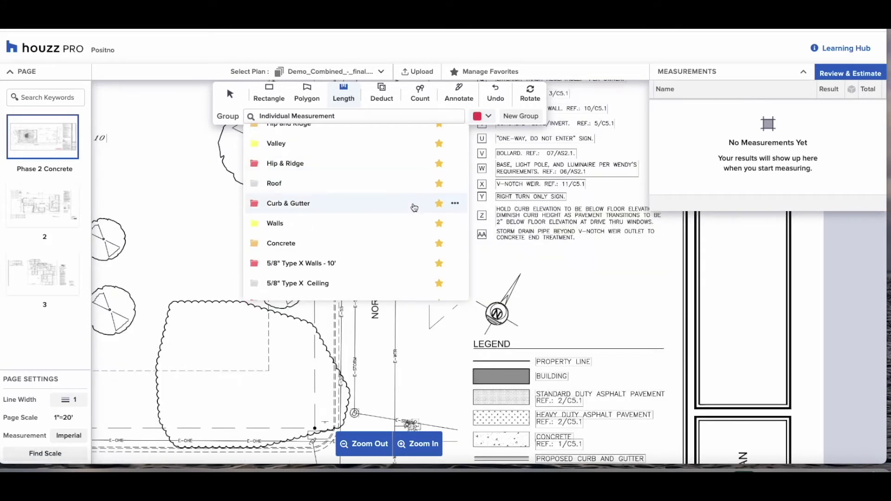
pyautogui.scroll(2, 413, 205)
pyautogui.scroll(-1, 413, 205)
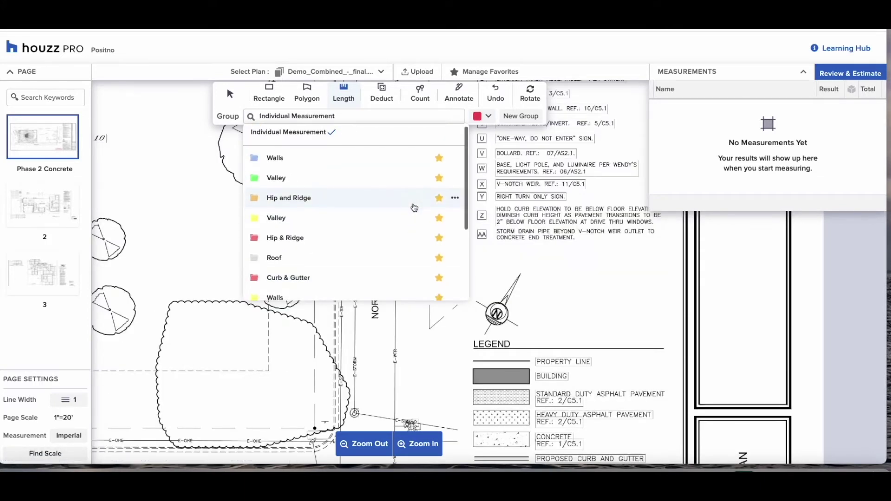
pyautogui.scroll(-1, 366, 232)
pyautogui.click(332, 264)
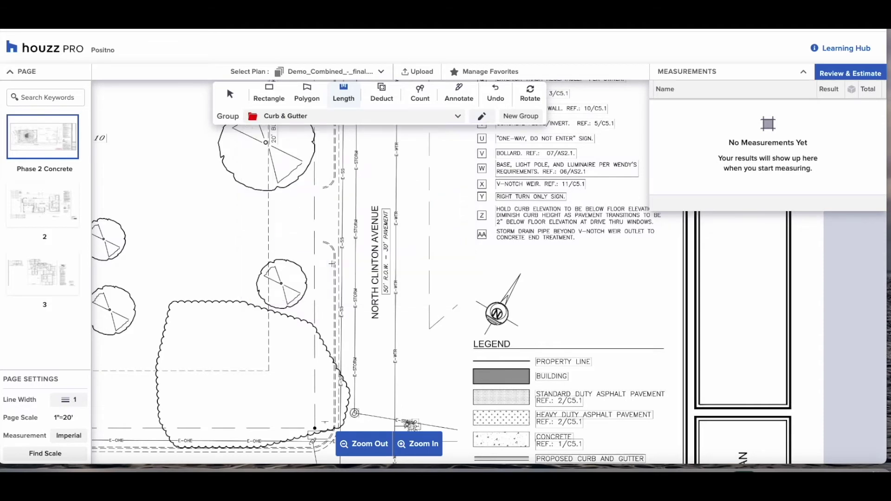
# Measure about 62 ft of curb from the lot edge's 25' driveway around the R15' curve, and set the line width to 2
pyautogui.hscroll(-15, 448, 264)
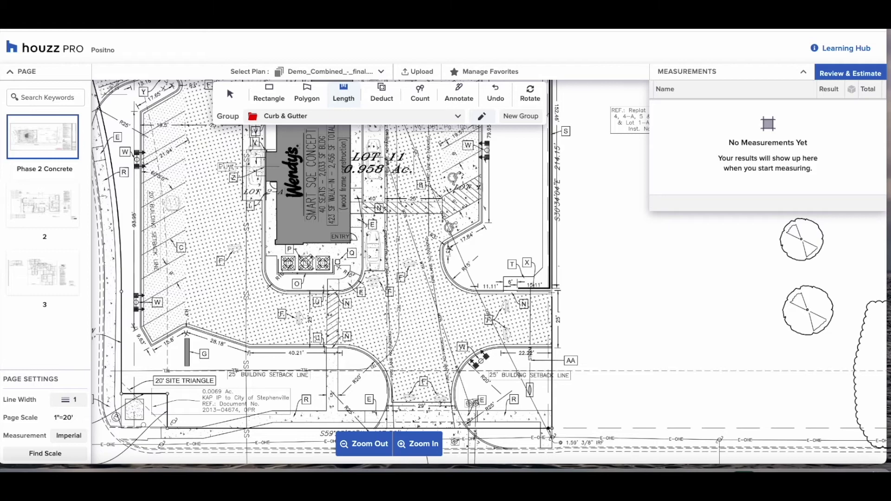
pyautogui.click(552, 292)
pyautogui.moveTo(475, 293)
pyautogui.mouseDown()
pyautogui.moveTo(447, 279)
pyautogui.moveTo(444, 245)
pyautogui.mouseUp()
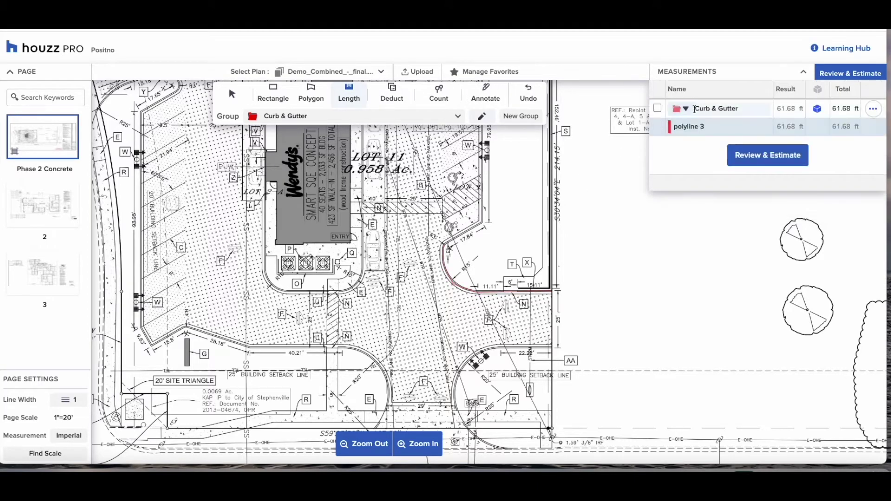
pyautogui.click(70, 401)
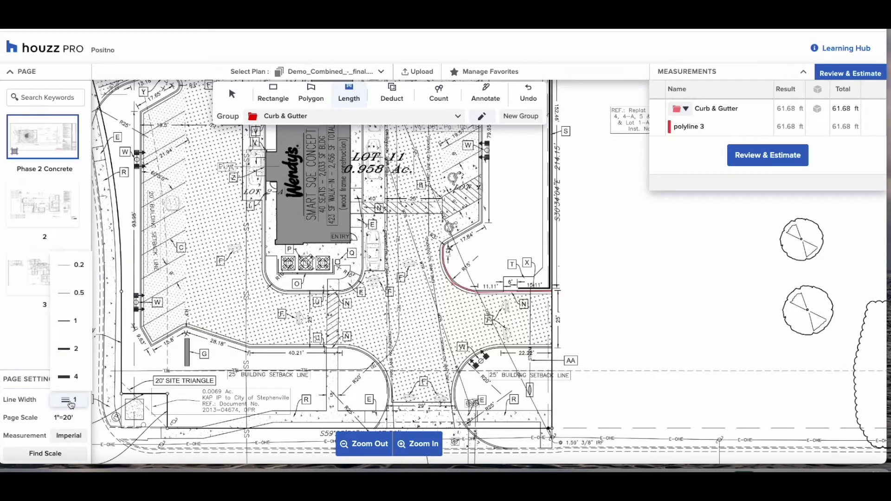
pyautogui.click(75, 350)
# Measure about 290 ft of curb from the R15' curve along the stalls beside Lot 1-A and the upper property line to the enclosure
pyautogui.click(371, 445)
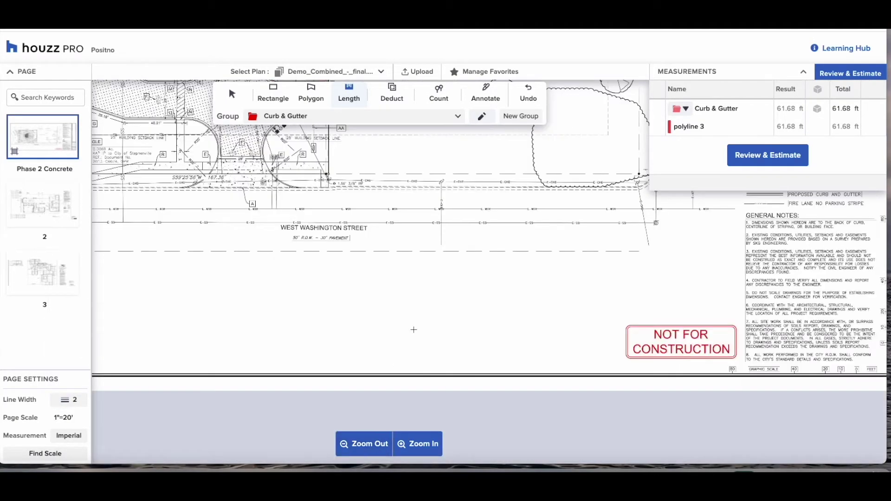
pyautogui.scroll(2, 414, 329)
pyautogui.hscroll(-4, 413, 329)
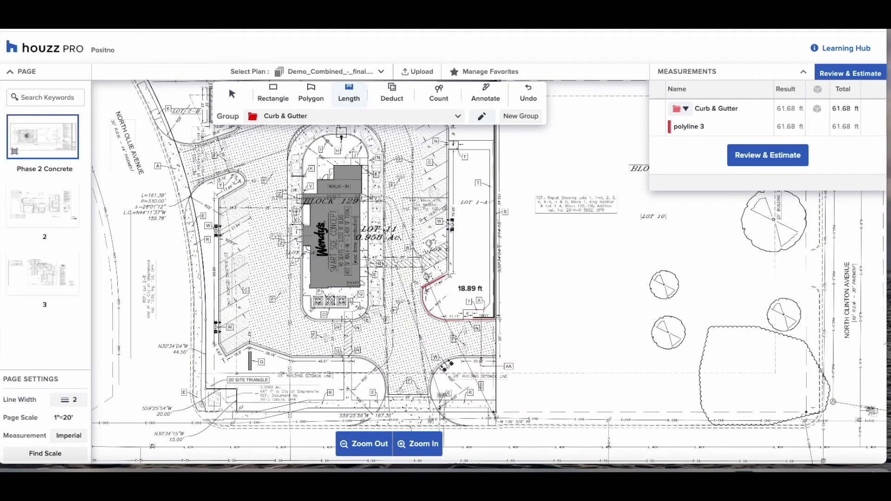
pyautogui.scroll(2, 424, 288)
pyautogui.click(449, 187)
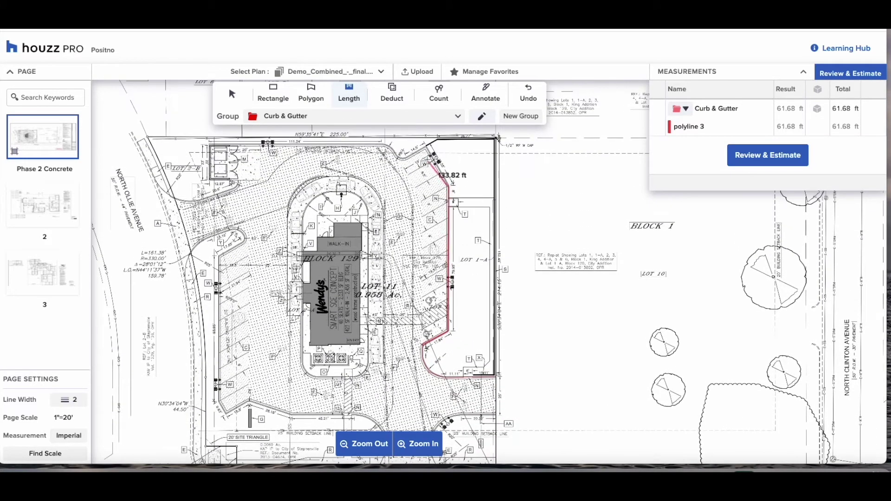
pyautogui.click(428, 148)
pyautogui.click(399, 160)
pyautogui.click(386, 148)
pyautogui.click(376, 147)
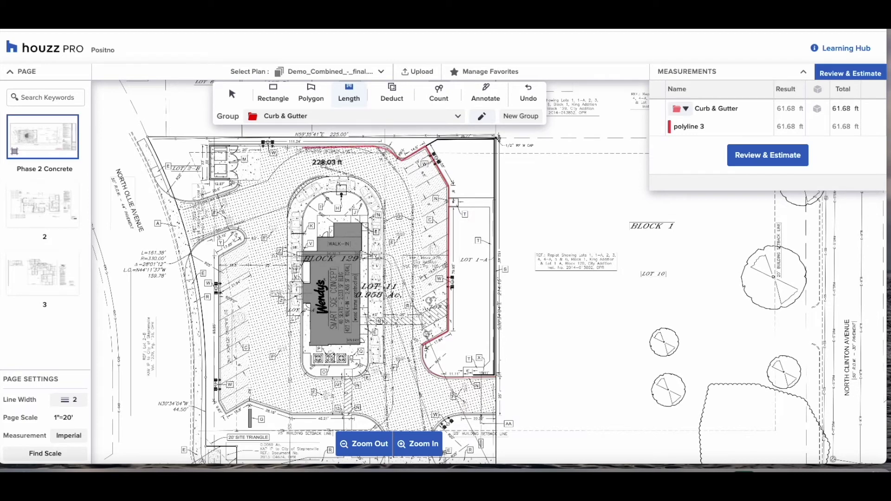
pyautogui.click(206, 145)
# Measure about 57 ft of curb from the enclosure's lower corner to North Ollie Avenue
pyautogui.click(239, 182)
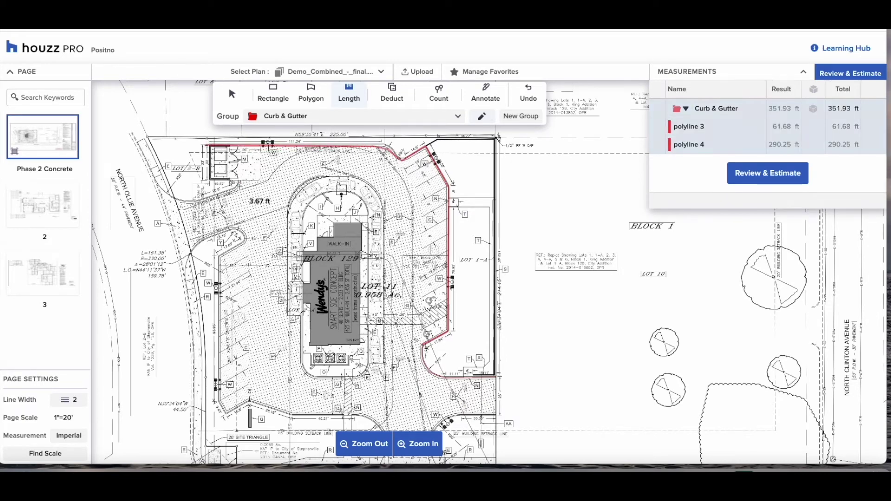
pyautogui.click(240, 186)
pyautogui.click(235, 188)
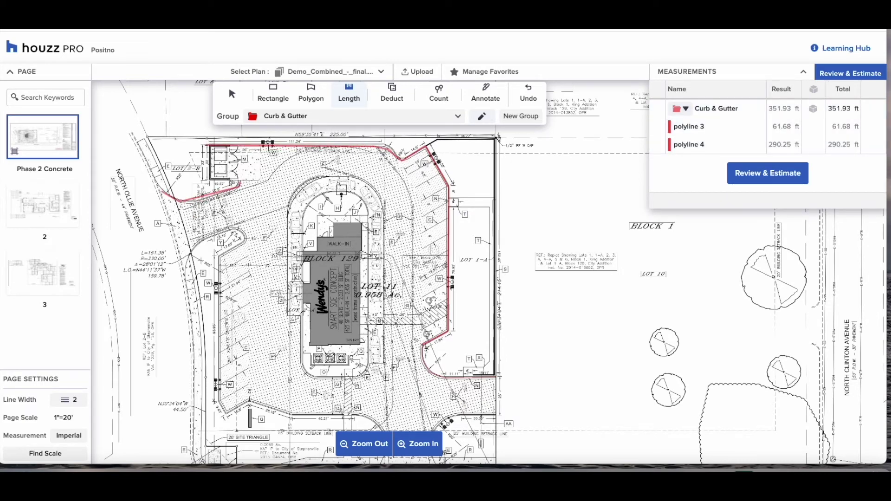
pyautogui.doubleClick(161, 192)
# Trace the curb from the North Ollie Avenue entrance around the rounded island tip to the adjoining row of parking stalls
pyautogui.click(190, 253)
pyautogui.click(230, 229)
pyautogui.click(241, 231)
pyautogui.click(247, 238)
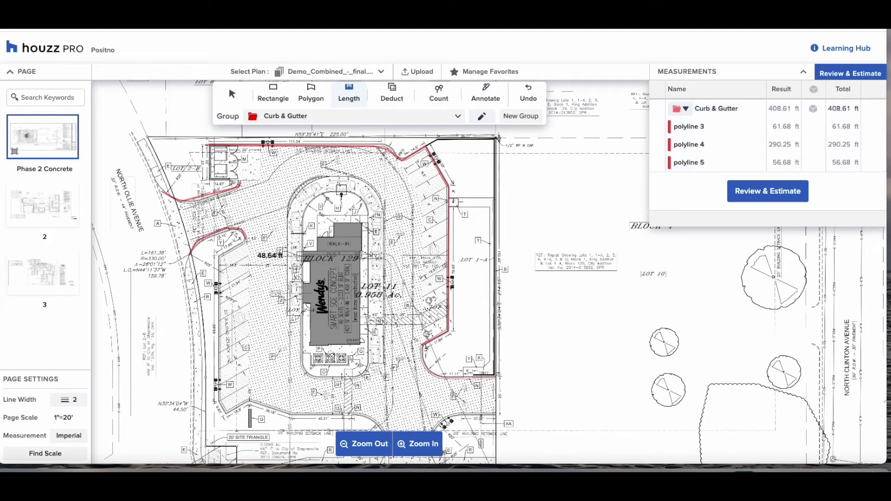
pyautogui.click(243, 244)
pyautogui.click(220, 256)
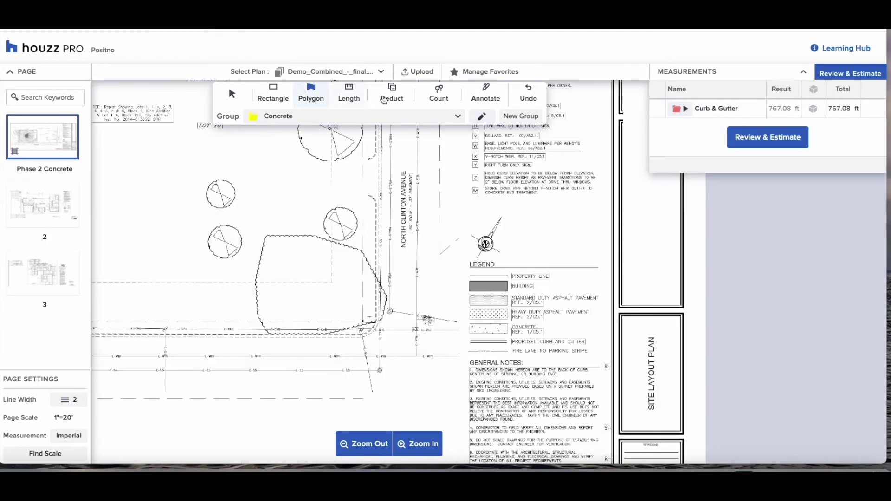
# Choose the HD Asphalt group and start a polygon along the West Washington Street driveway's curb curve out to the lot edge
pyautogui.click(362, 116)
pyautogui.click(287, 205)
pyautogui.hscroll(-10, 461, 305)
pyautogui.click(461, 305)
pyautogui.click(464, 282)
pyautogui.click(478, 267)
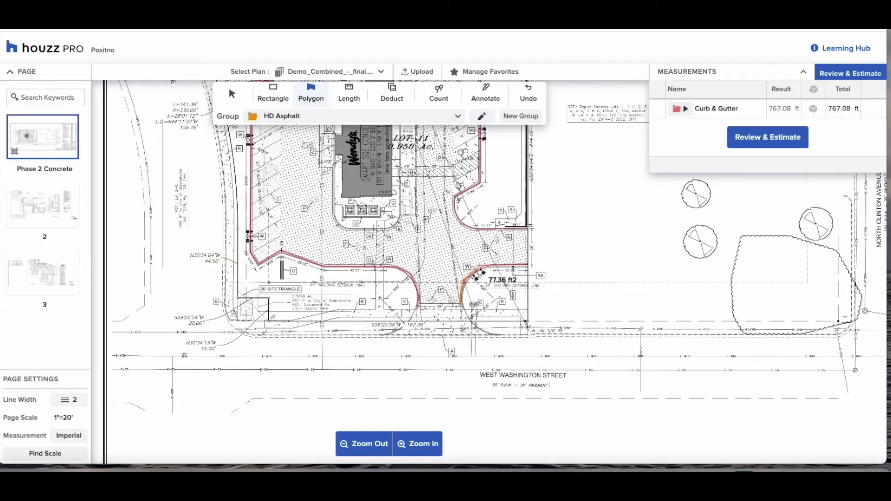
pyautogui.click(488, 265)
pyautogui.click(528, 264)
# Continue the asphalt outline across the 25' driveway, around the R15' curve and up the stall edge to the upper curb
pyautogui.click(527, 227)
pyautogui.click(474, 228)
pyautogui.click(462, 225)
pyautogui.click(454, 210)
pyautogui.click(454, 196)
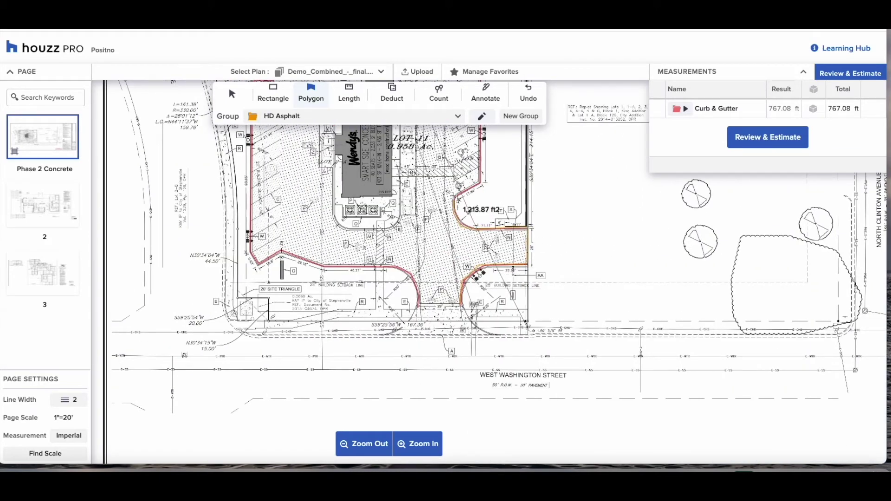
pyautogui.scroll(3, 453, 197)
pyautogui.click(453, 174)
pyautogui.click(450, 156)
pyautogui.scroll(1, 446, 157)
pyautogui.scroll(1, 439, 144)
pyautogui.click(437, 184)
pyautogui.click(412, 162)
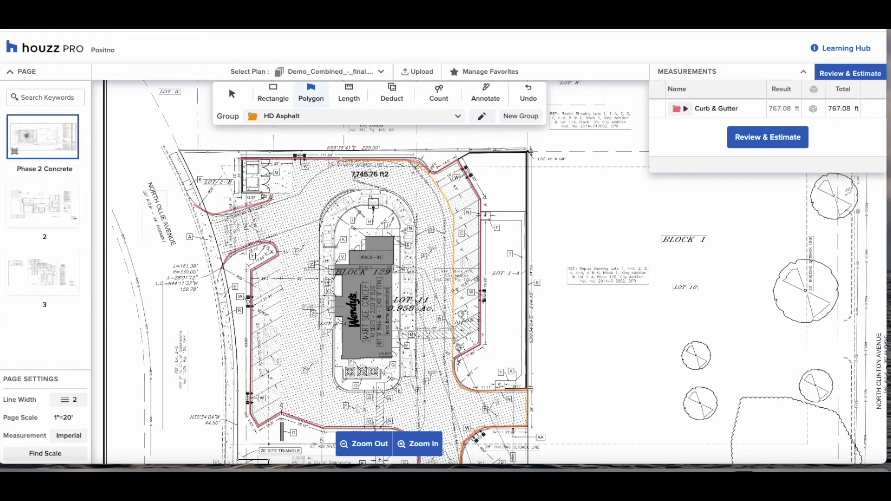
# Continue the asphalt outline along the upper curb, around the enclosure's concrete pad and out to North Ollie Avenue
pyautogui.click(293, 161)
pyautogui.click(292, 194)
pyautogui.click(273, 194)
pyautogui.click(272, 201)
pyautogui.click(223, 217)
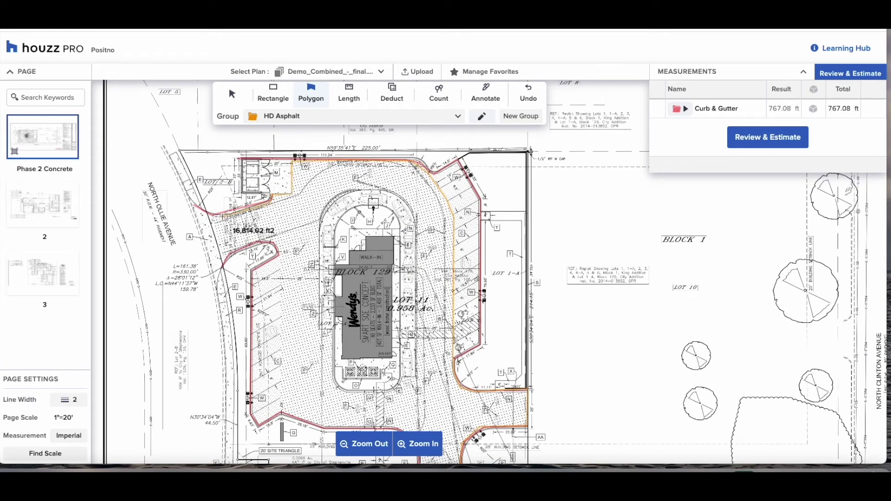
pyautogui.click(210, 214)
# Continue the asphalt outline across the North Ollie Avenue entrance and back past the rounded island to the building's concrete loop
pyautogui.click(223, 263)
pyautogui.click(227, 254)
pyautogui.click(272, 239)
pyautogui.click(318, 241)
pyautogui.click(320, 218)
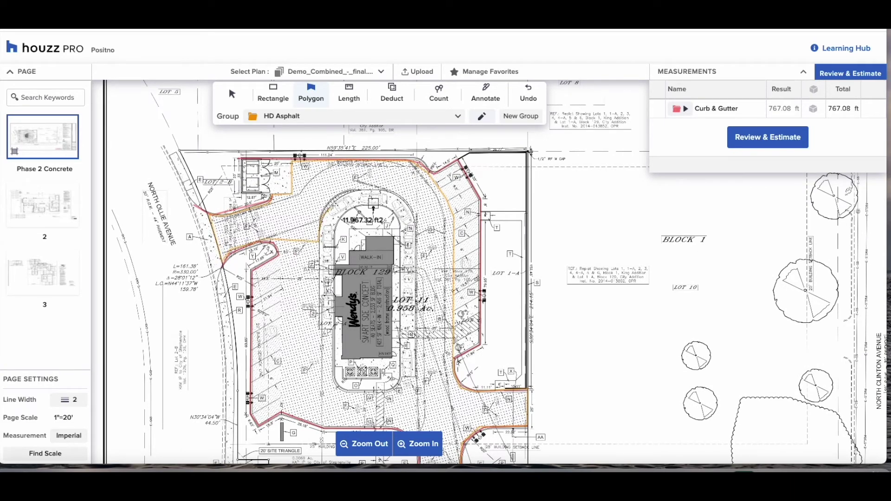
# Carry the asphalt outline over the top of the building's concrete loop and down its side facing Lot 1-A
pyautogui.click(347, 194)
pyautogui.click(375, 189)
pyautogui.click(402, 196)
pyautogui.click(414, 217)
pyautogui.click(418, 375)
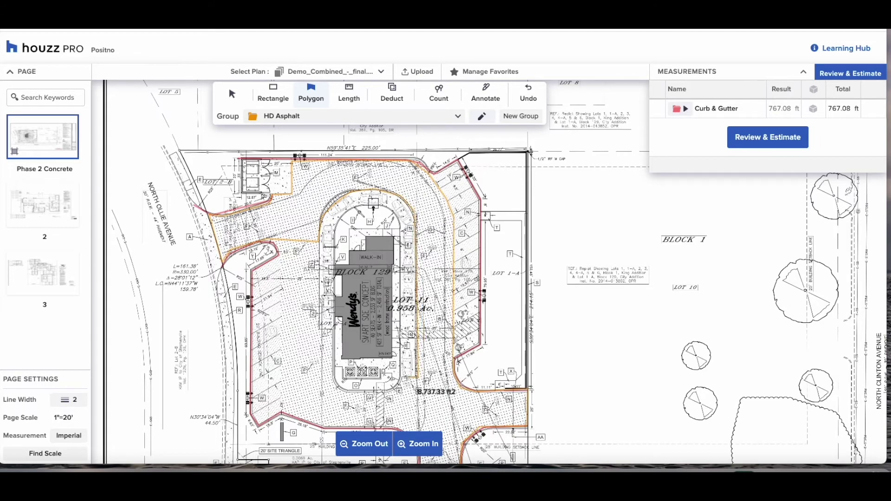
# Finish the asphalt polygon past the building island's lower corner and the West Washington Street driveway, enclosing about 9,979 ft²
pyautogui.click(402, 376)
pyautogui.click(398, 386)
pyautogui.click(385, 391)
pyautogui.scroll(-1, 385, 394)
pyautogui.scroll(-2, 464, 278)
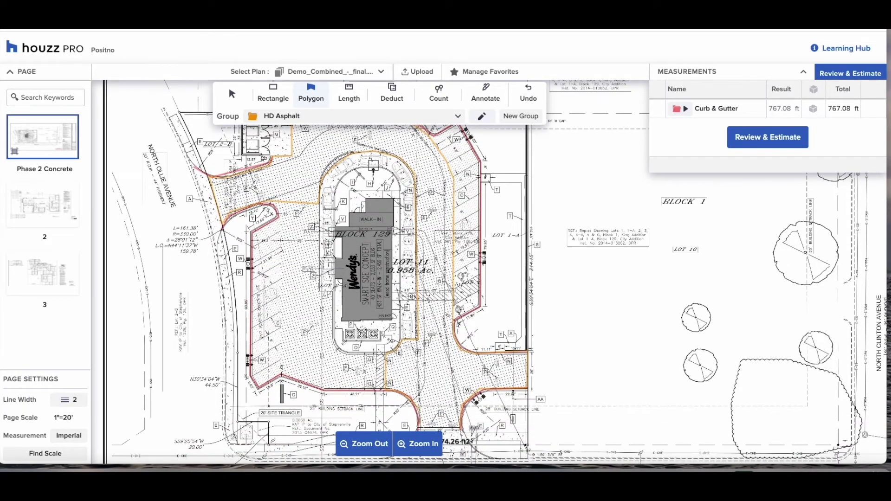
pyautogui.click(462, 371)
# Outline the remaining heavy duty asphalt between the building island and the left parking stalls, about 4,065 ft², in the HD Asphalt group
pyautogui.click(377, 295)
pyautogui.click(348, 295)
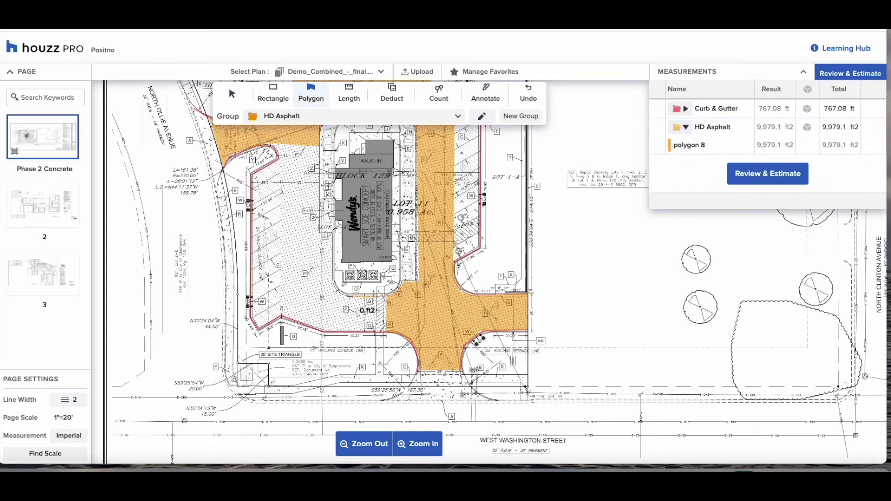
pyautogui.click(339, 292)
pyautogui.click(331, 286)
pyautogui.click(331, 235)
pyautogui.click(320, 233)
pyautogui.click(319, 145)
pyautogui.click(272, 143)
pyautogui.click(280, 159)
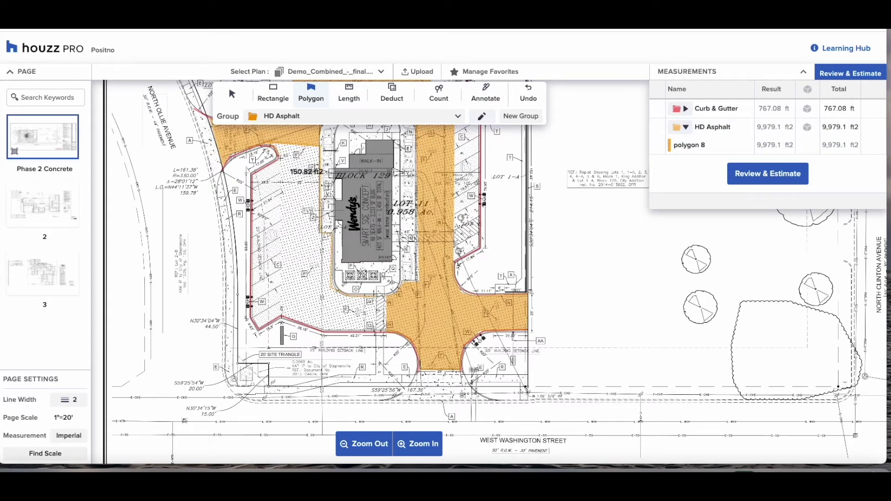
pyautogui.click(281, 316)
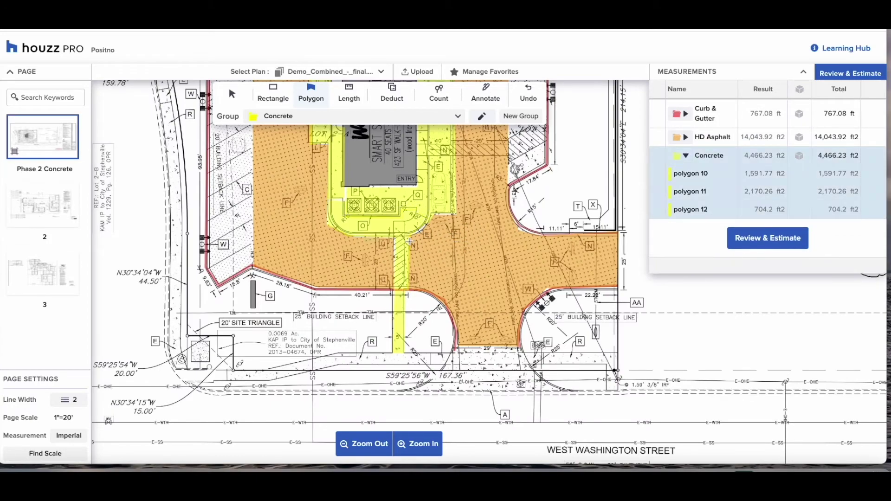
# Examine the individual Concrete and HD Asphalt polygons against the plan, and collapse both groups in the measurement list
pyautogui.scroll(3, 409, 242)
pyautogui.click(374, 447)
pyautogui.scroll(5, 364, 356)
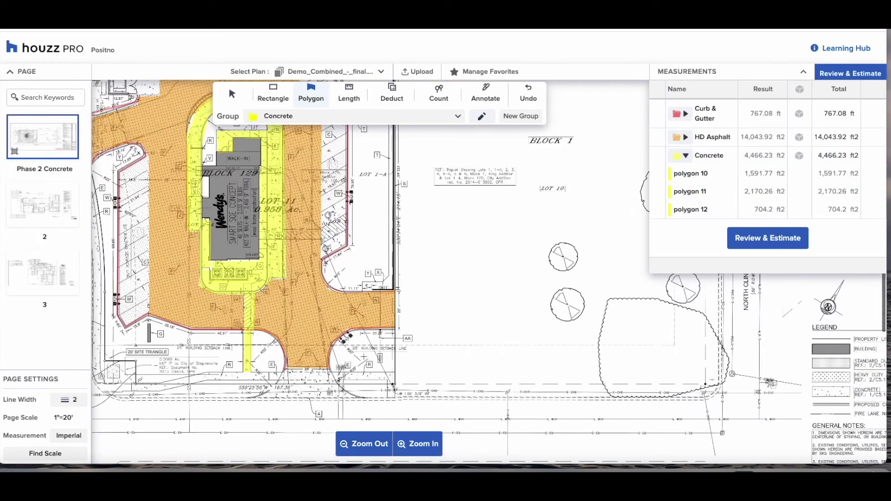
pyautogui.hscroll(-3, 363, 356)
pyautogui.scroll(-1, 364, 356)
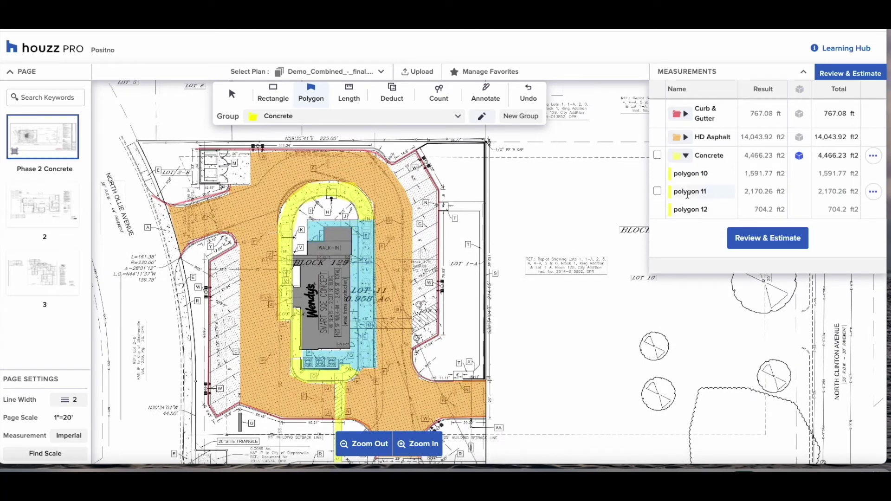
pyautogui.moveTo(688, 176)
pyautogui.click(685, 137)
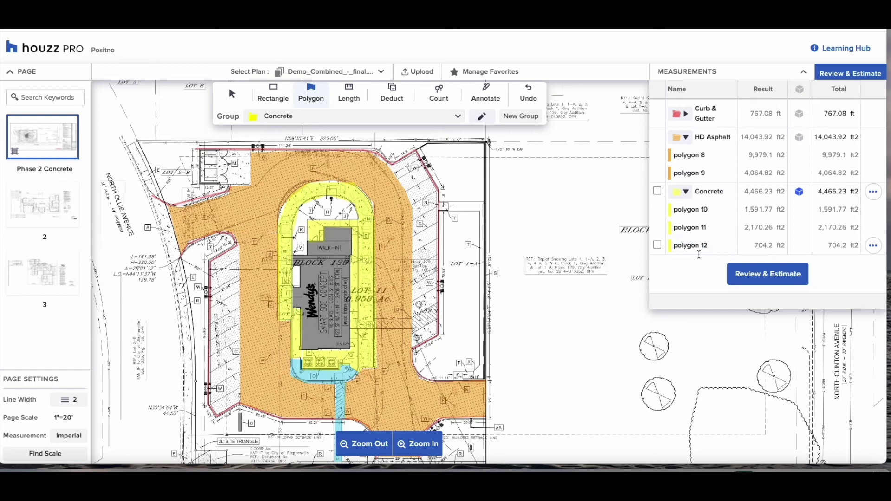
pyautogui.click(686, 193)
pyautogui.click(686, 138)
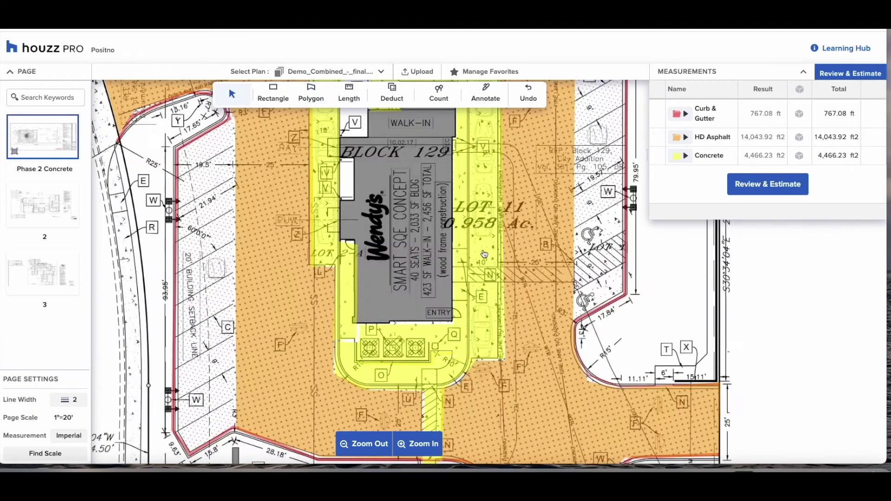
# Rename the three polygons in the Concrete group, in list order, as 10", 8" and 10"
pyautogui.click(480, 268)
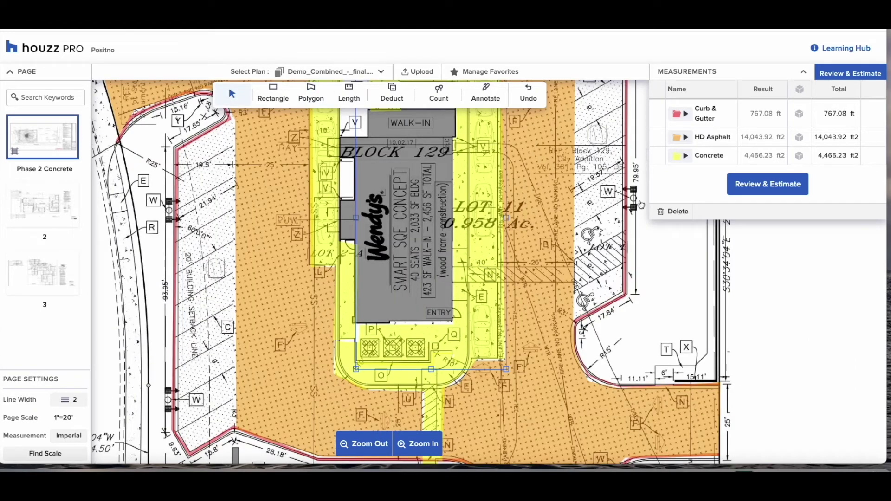
pyautogui.click(686, 156)
pyautogui.click(691, 173)
pyautogui.doubleClick(697, 175)
pyautogui.write('10')
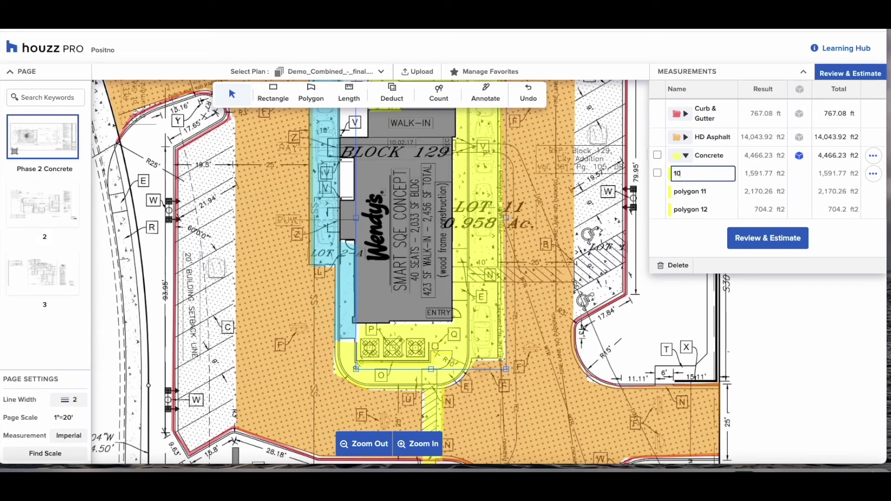
pyautogui.write('"')
pyautogui.press('Tab')
pyautogui.write('8')
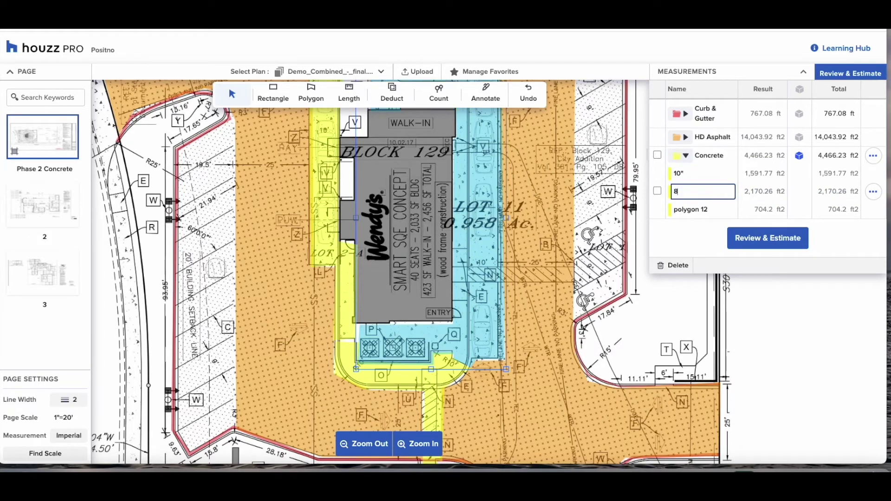
pyautogui.write('"')
pyautogui.press('Tab')
pyautogui.write('10"')
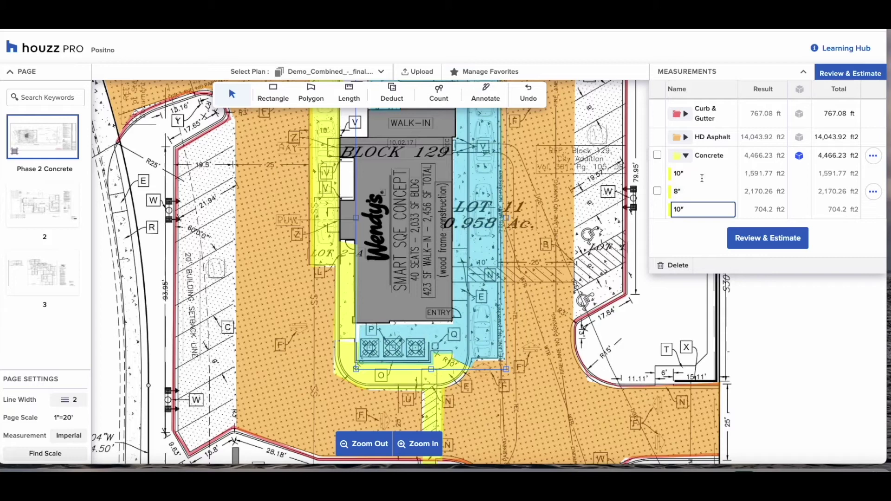
# Add a depth of 10 inches to the whole Concrete group to get its volume
pyautogui.click(799, 156)
pyautogui.click(456, 253)
pyautogui.write('10')
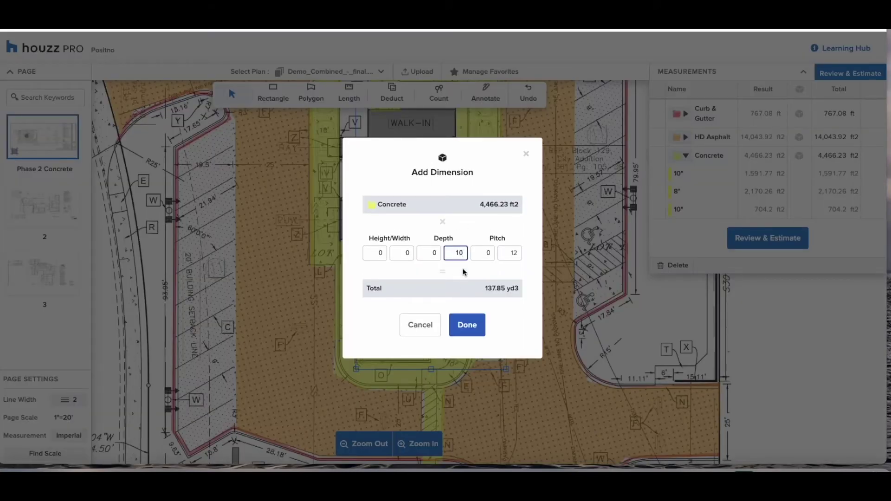
pyautogui.click(501, 264)
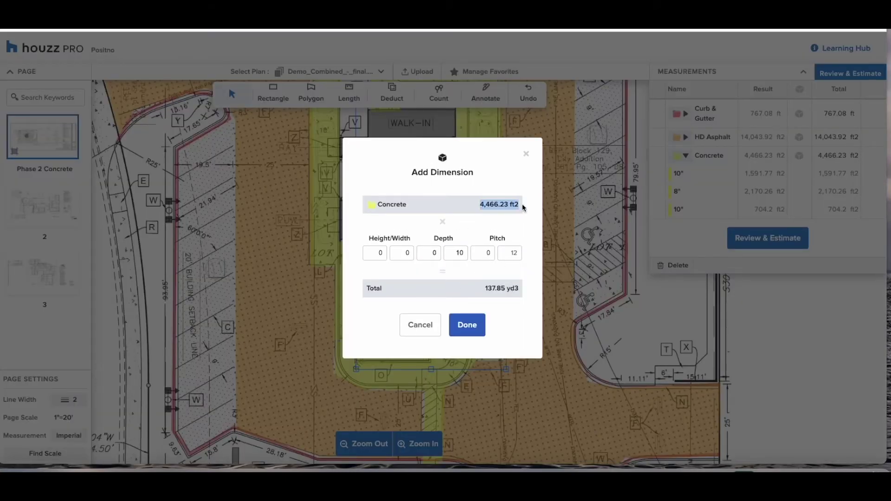
pyautogui.doubleClick(494, 288)
pyautogui.click(469, 324)
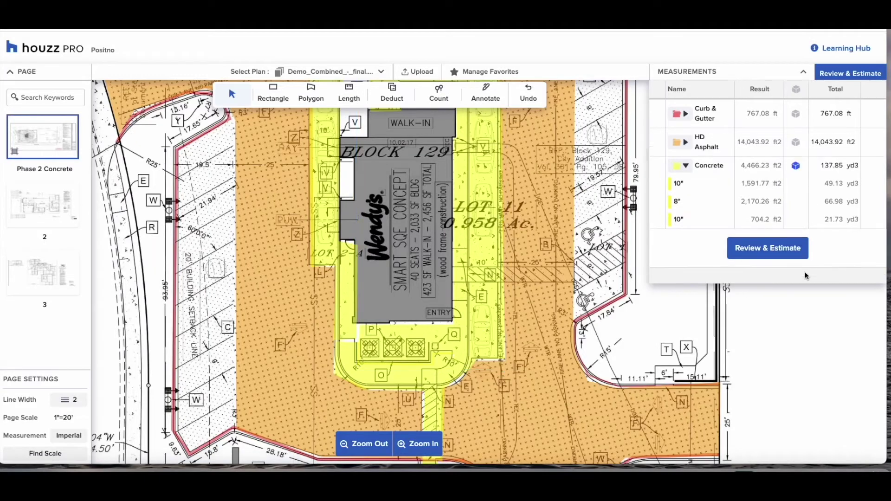
# Set the depth of the 8" concrete polygon to 8 inches and collapse the Concrete group
pyautogui.click(796, 203)
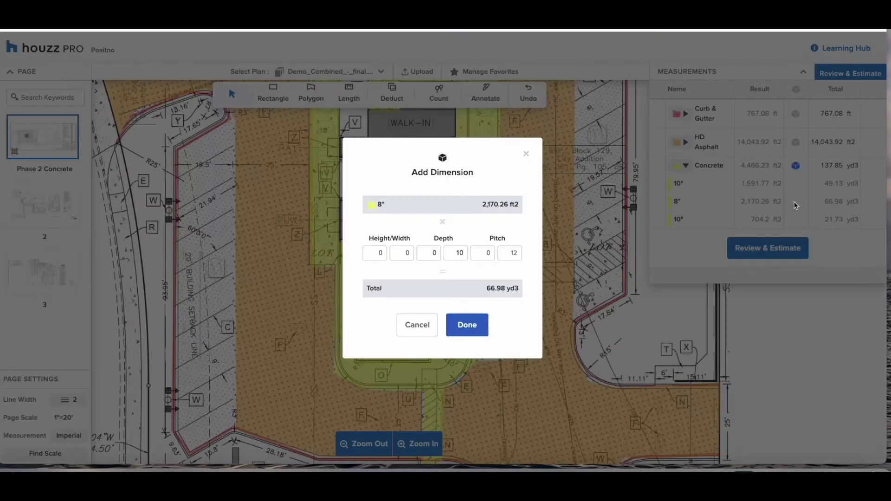
pyautogui.doubleClick(461, 252)
pyautogui.write('8')
pyautogui.click(477, 279)
pyautogui.tripleClick(497, 205)
pyautogui.doubleClick(496, 291)
pyautogui.click(477, 332)
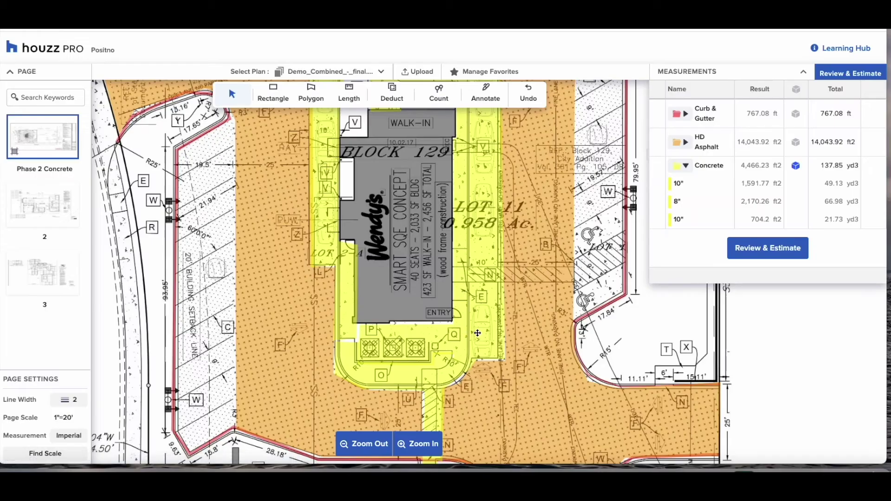
pyautogui.click(686, 166)
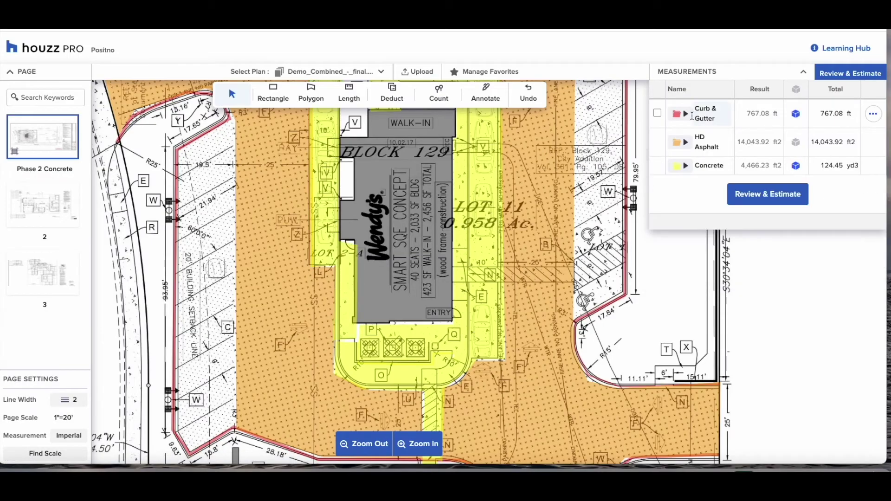
# Duplicate the Curb & Gutter group and rename the copy as Drop Edge
pyautogui.click(658, 114)
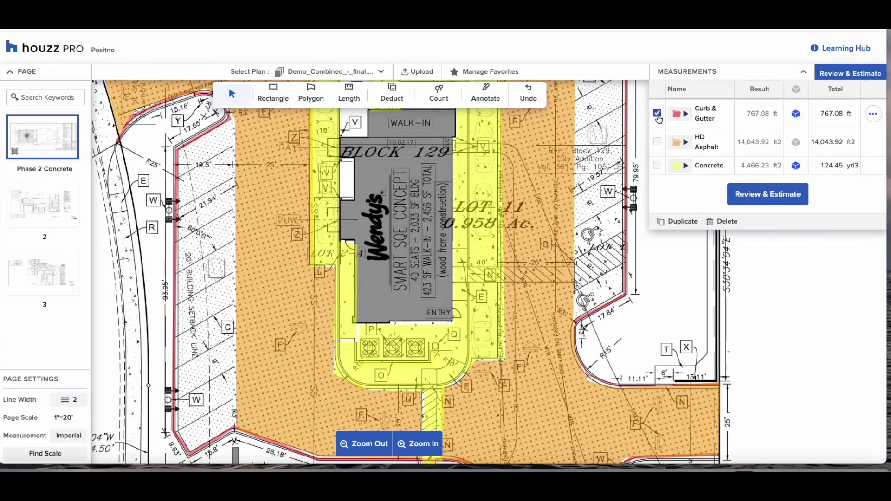
pyautogui.click(695, 222)
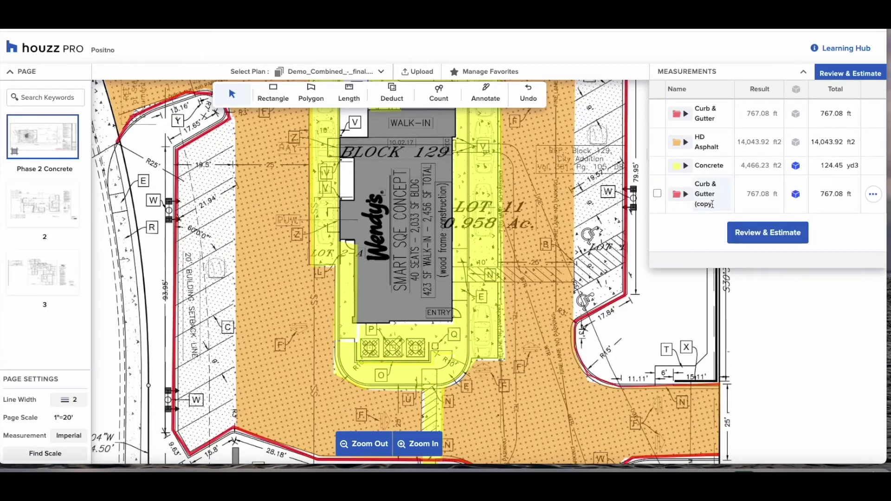
pyautogui.click(712, 204)
pyautogui.tripleClick(712, 204)
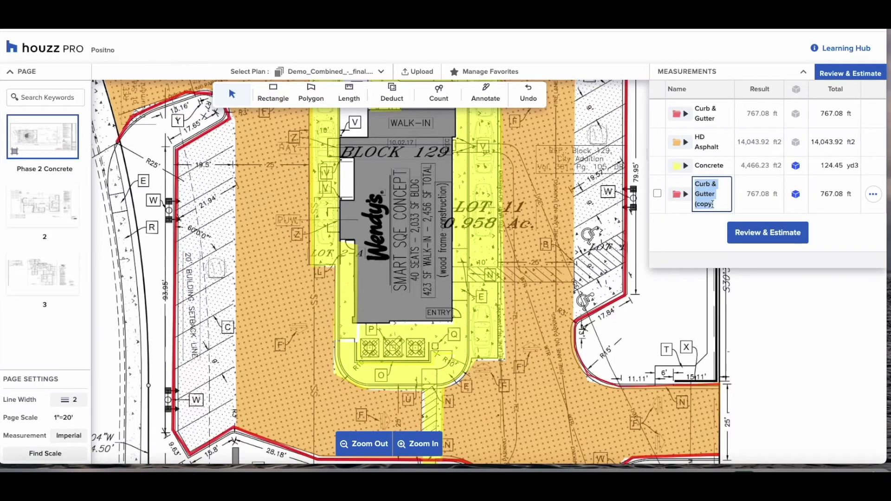
pyautogui.write('Drop Ed')
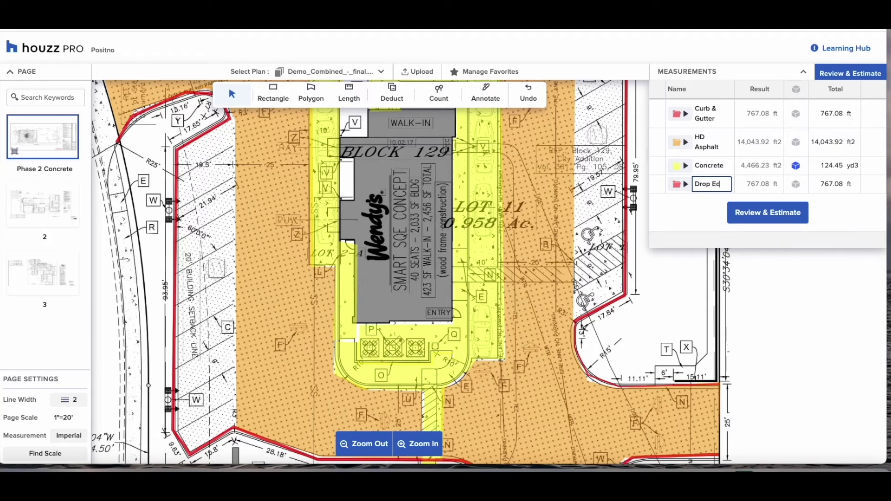
pyautogui.write('ge')
pyautogui.press('Return')
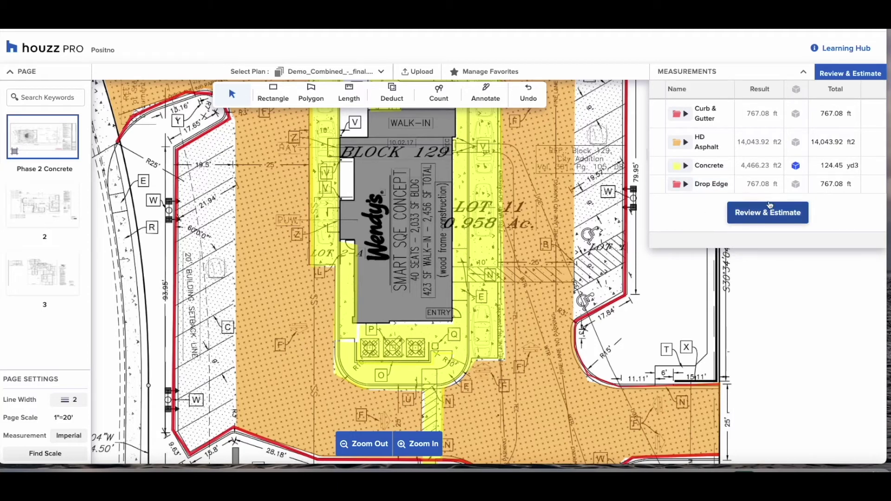
# Add a depth of 8 inches to the Drop Edge group
pyautogui.click(793, 186)
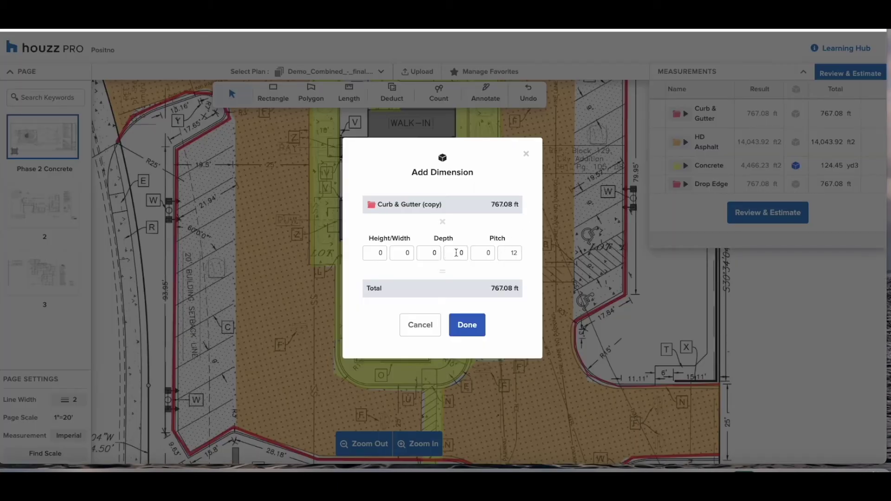
pyautogui.click(456, 253)
pyautogui.write('8')
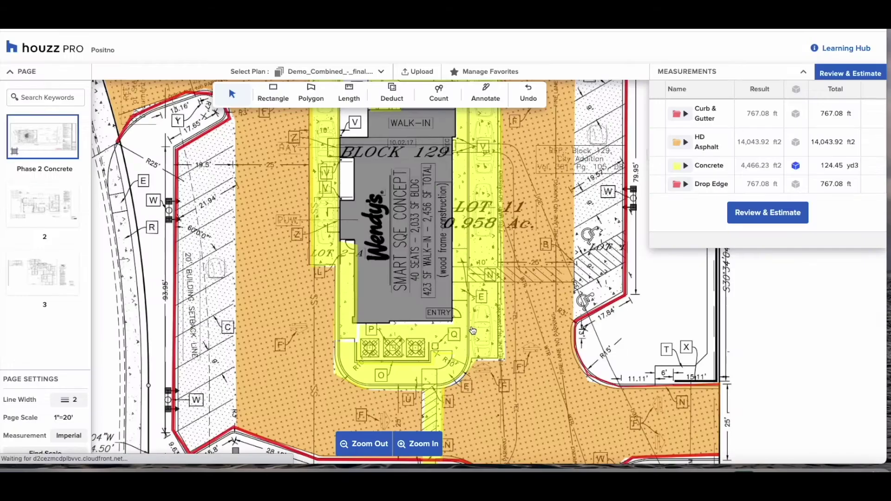
pyautogui.click(467, 325)
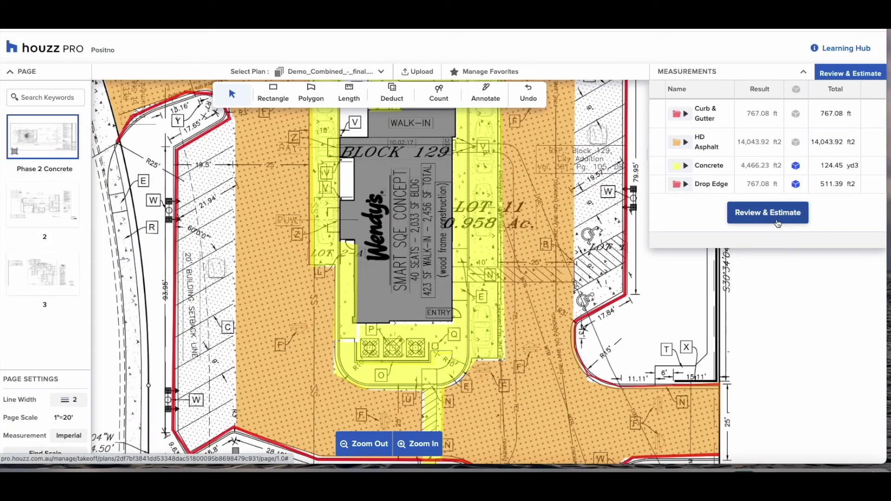
# Create a perimeter copy of the Concrete group, rename it as Retainer and collapse it
pyautogui.click(658, 167)
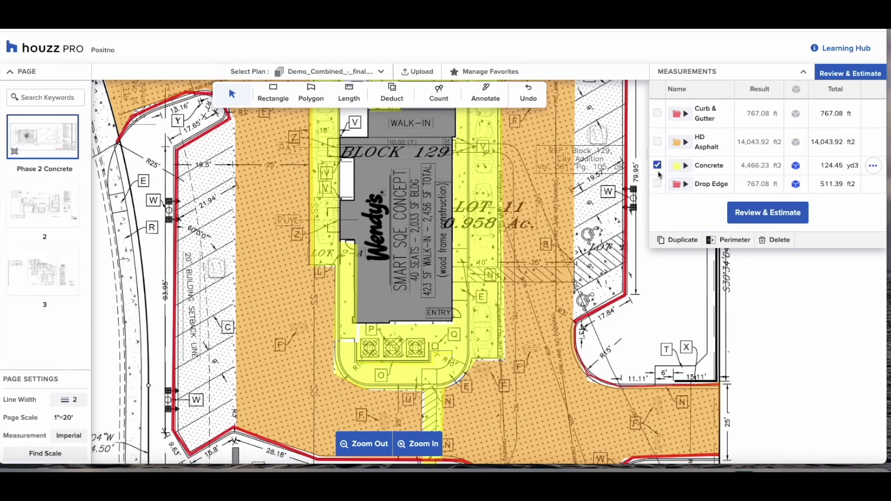
pyautogui.click(732, 240)
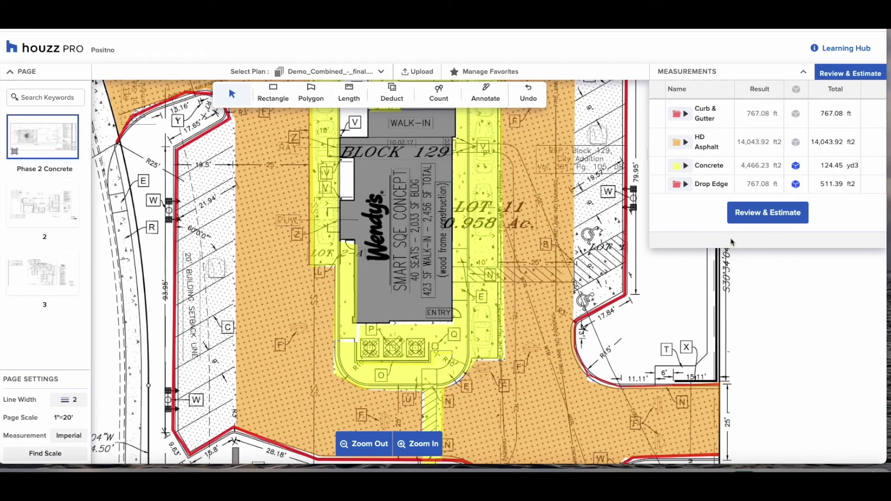
pyautogui.click(713, 212)
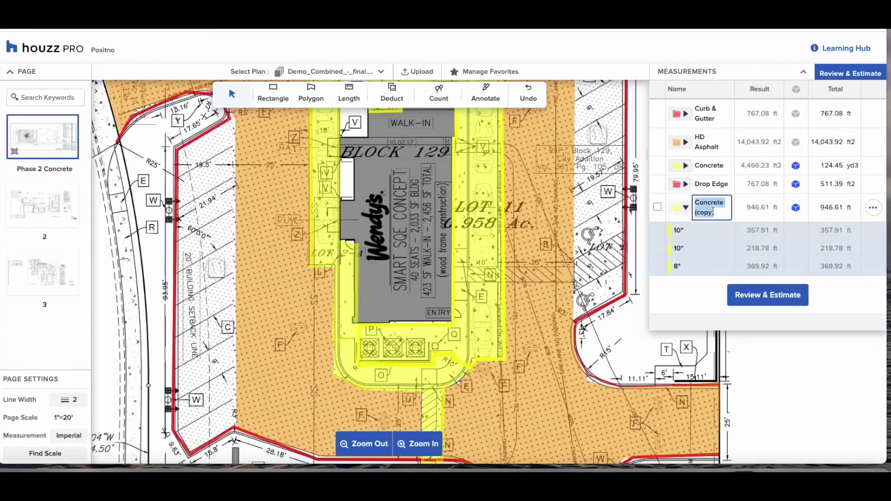
pyautogui.write('Retainer')
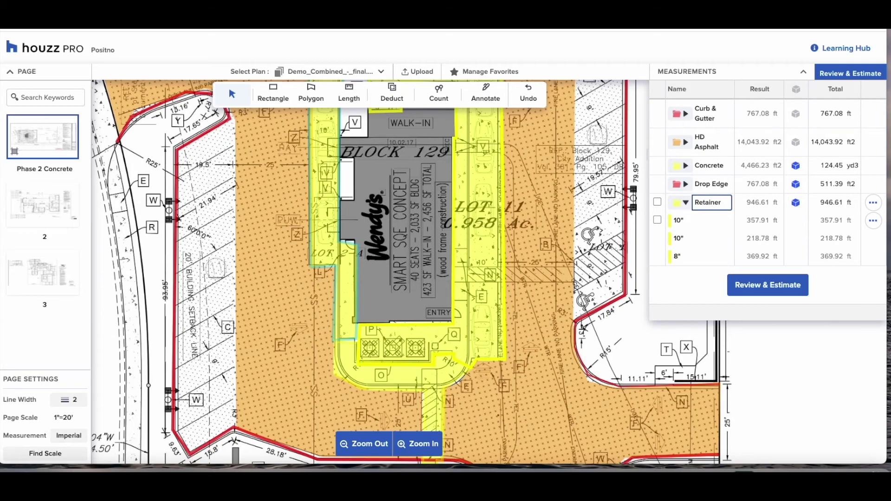
pyautogui.click(685, 203)
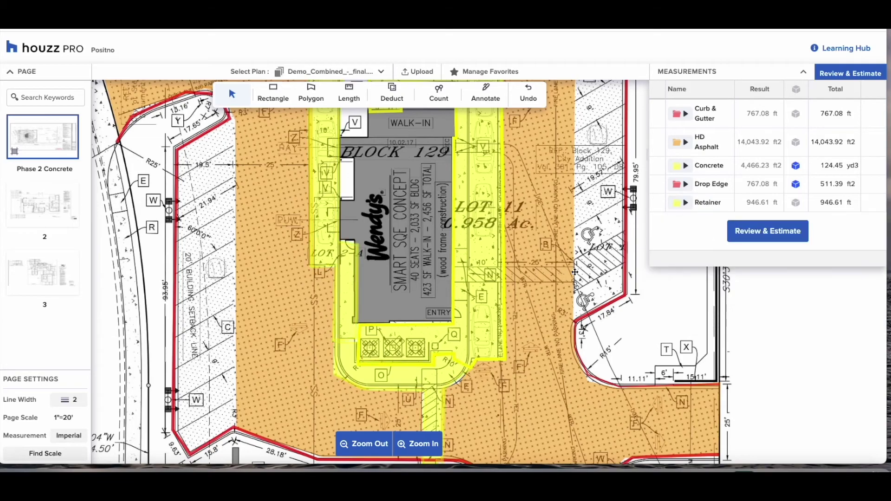
# Place nine count markers in the Piers group across the asphalt around the building
pyautogui.click(373, 447)
pyautogui.click(437, 93)
pyautogui.click(371, 139)
pyautogui.click(365, 262)
pyautogui.click(373, 342)
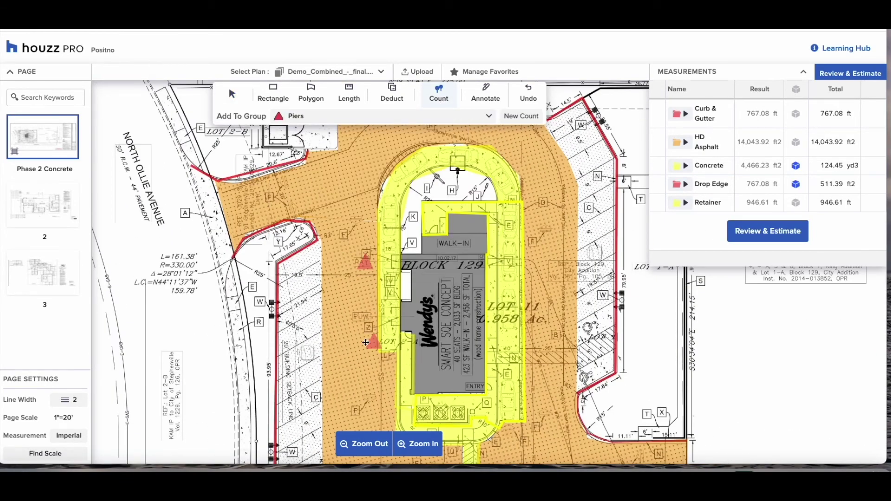
pyautogui.scroll(-4, 374, 342)
pyautogui.click(360, 213)
pyautogui.click(536, 232)
pyautogui.click(521, 258)
pyautogui.scroll(5, 535, 272)
pyautogui.click(534, 281)
pyautogui.click(429, 168)
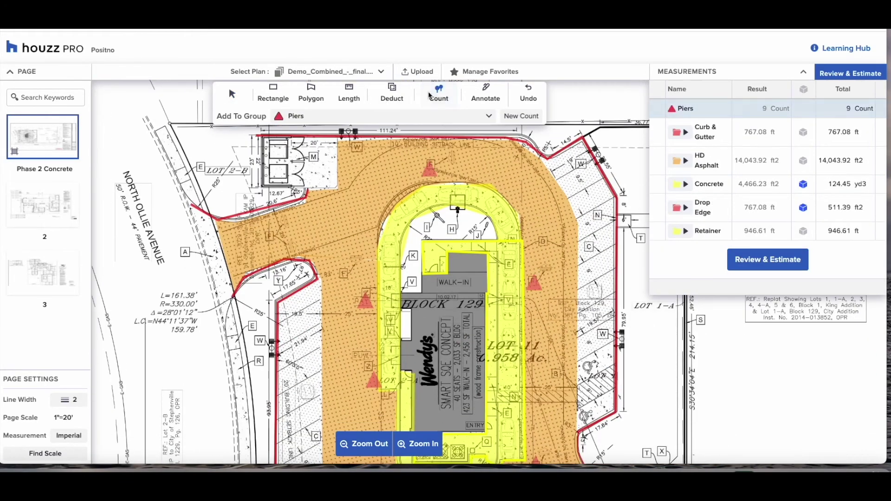
# Create a new count group named Parking Bay with a cyan circle marker
pyautogui.click(395, 116)
pyautogui.click(370, 270)
pyautogui.write('Parking Bay')
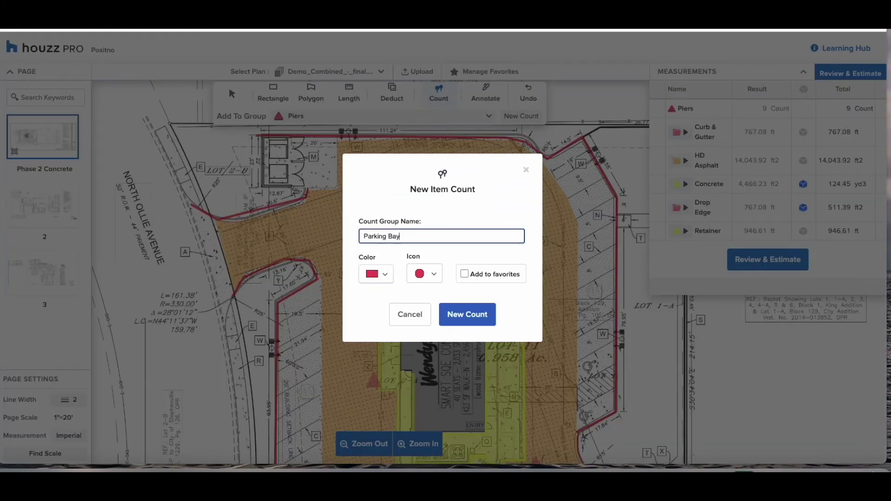
pyautogui.click(374, 274)
pyautogui.click(388, 303)
pyautogui.click(473, 314)
# Mark every stall in the parking rows on both sides of the building with the Parking Bay count, 22 markers in all
pyautogui.click(571, 159)
pyautogui.click(579, 171)
pyautogui.click(590, 196)
pyautogui.click(591, 224)
pyautogui.click(592, 243)
pyautogui.click(593, 268)
pyautogui.click(597, 286)
pyautogui.click(597, 311)
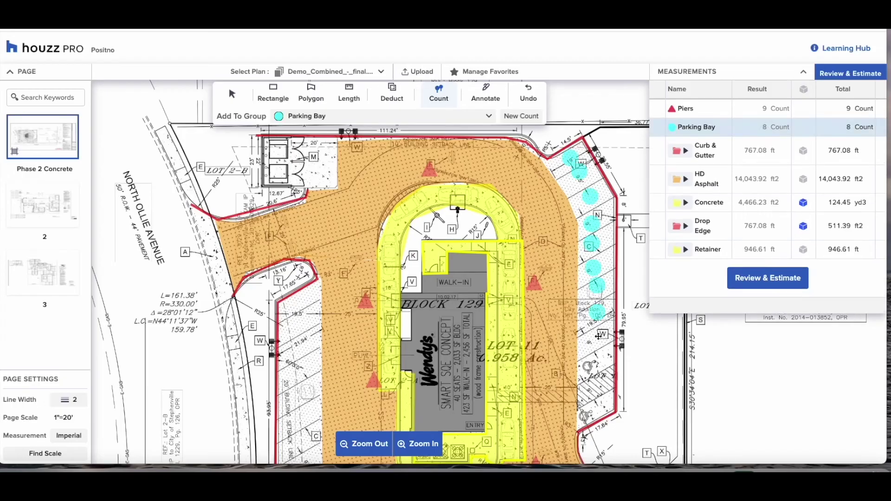
pyautogui.click(599, 335)
pyautogui.click(600, 362)
pyautogui.click(600, 381)
pyautogui.click(600, 401)
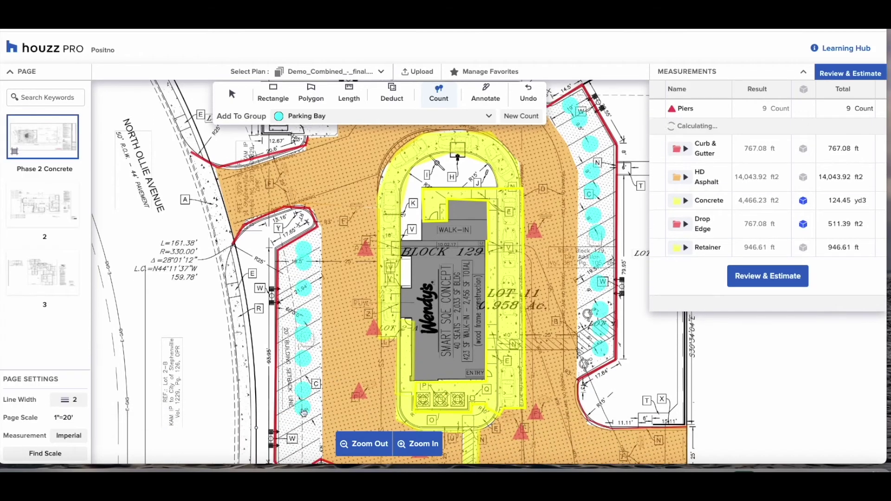
pyautogui.scroll(-3, 304, 412)
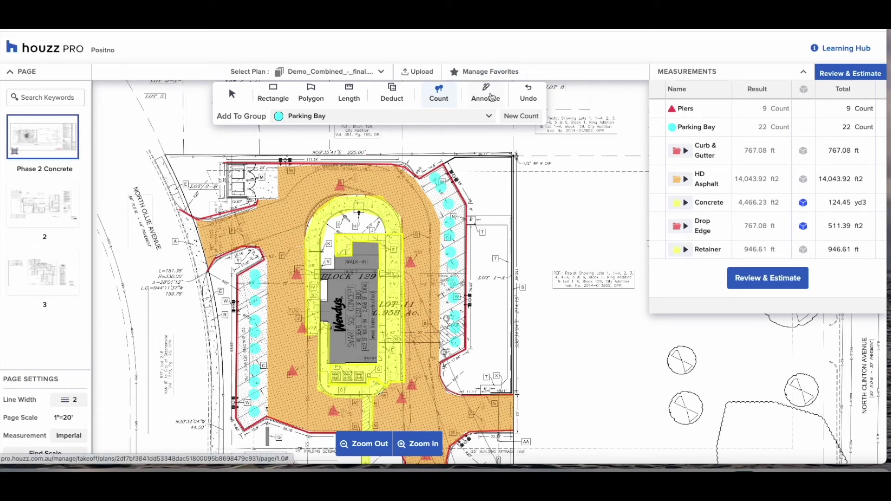
# Set up a text annotation with green fill and text size 90
pyautogui.click(499, 100)
pyautogui.click(302, 117)
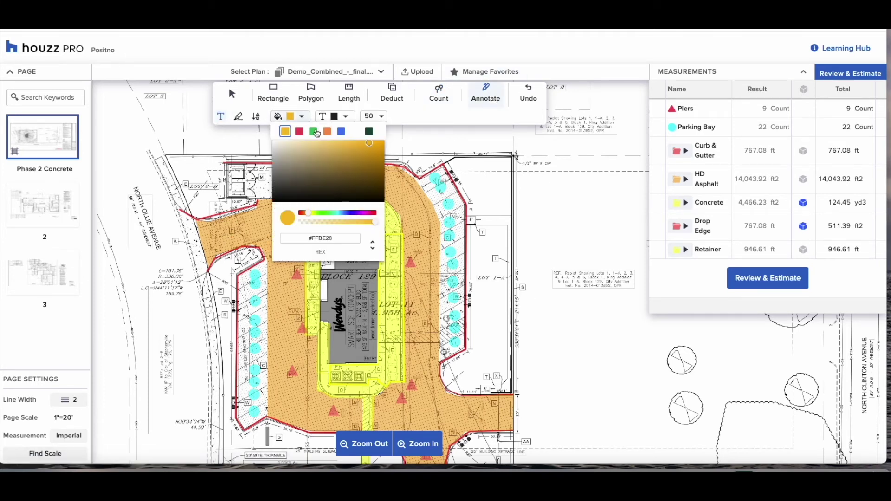
pyautogui.click(313, 131)
pyautogui.click(381, 115)
pyautogui.click(390, 224)
pyautogui.hscroll(2, 513, 251)
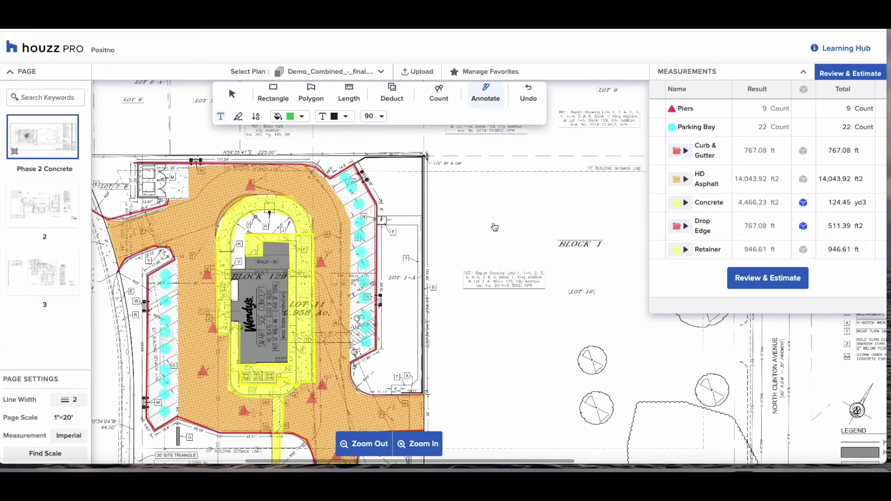
# Add a text note in the empty area near BLOCK 1 reading "Plans say 10" conc but engineering says 8" - Confirm with GC"
pyautogui.click(493, 225)
pyautogui.write('Archi')
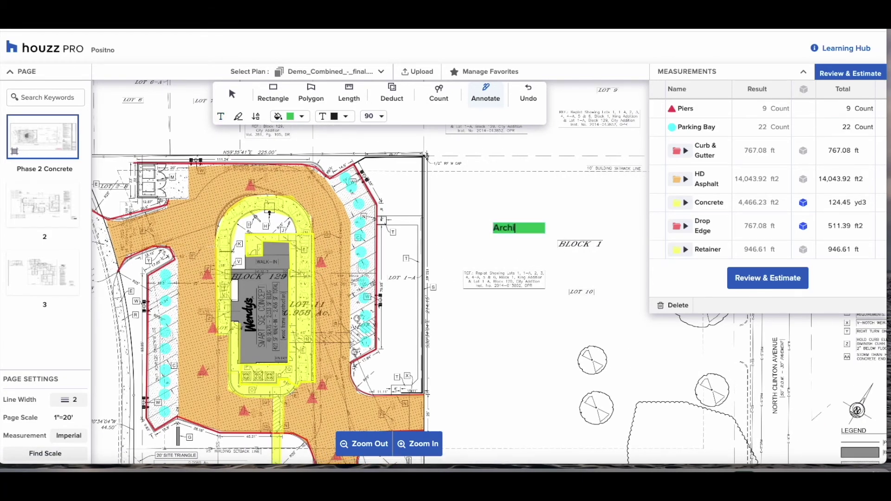
pyautogui.write('tect')
pyautogui.doubleClick(512, 227)
pyautogui.write('Plans say 10" conc but enginer')
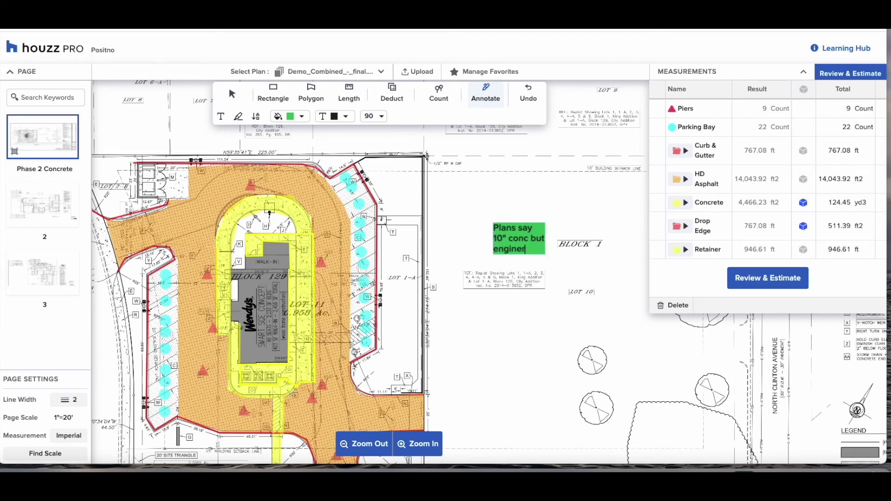
pyautogui.press('BackSpace')
pyautogui.write('ering says')
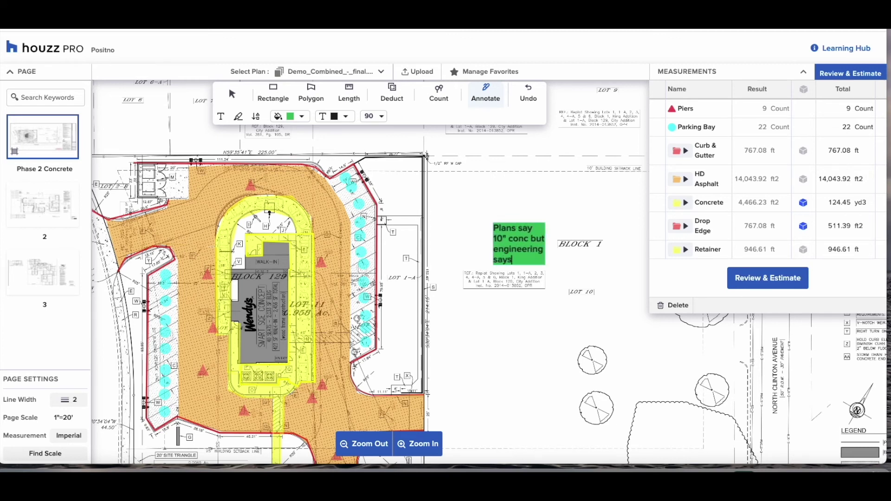
pyautogui.write(' 8" - Confirm with GC')
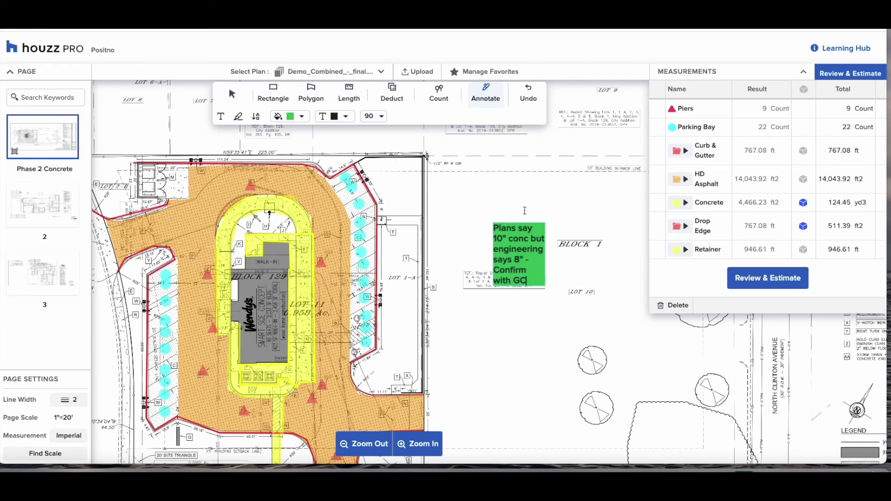
# Widen the green confirmation note so its text wraps onto three lines, and move it up and clear of the BLOCK 1 label
pyautogui.click(232, 94)
pyautogui.click(509, 244)
pyautogui.moveTo(491, 254); pyautogui.dragTo(452, 259)
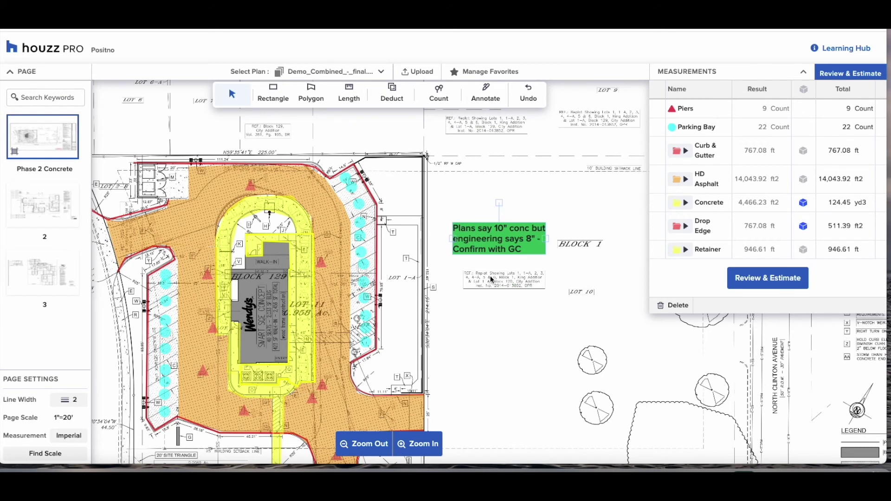
pyautogui.moveTo(497, 237); pyautogui.dragTo(493, 201)
# Draw a green 18 pt arrow from the confirmation note to the yellow concrete area beside the building
pyautogui.click(485, 93)
pyautogui.click(256, 116)
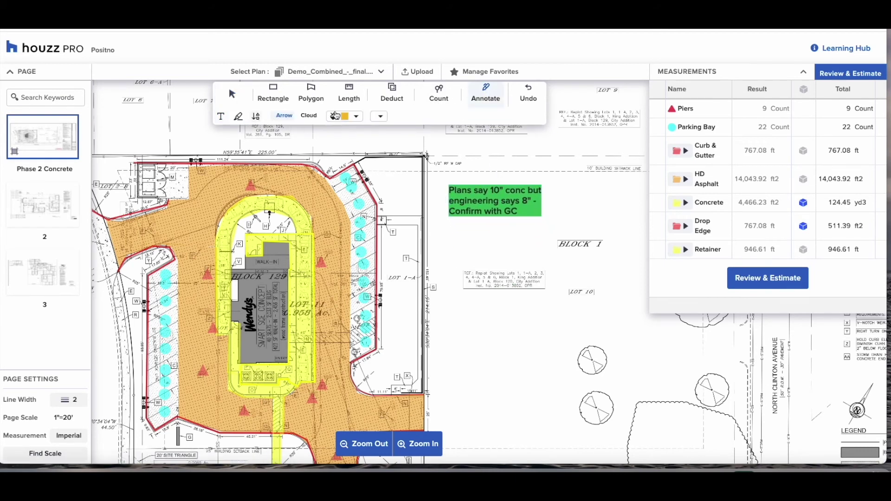
pyautogui.click(392, 116)
pyautogui.click(414, 135)
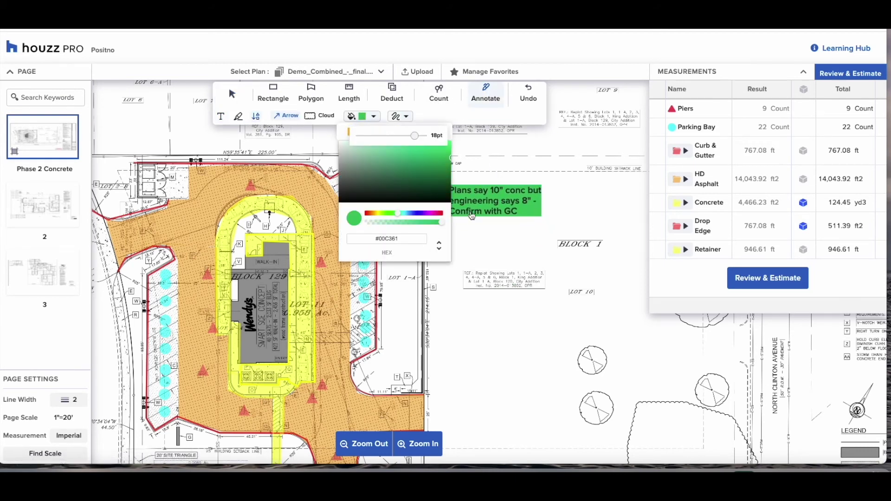
pyautogui.moveTo(492, 218); pyautogui.dragTo(302, 307)
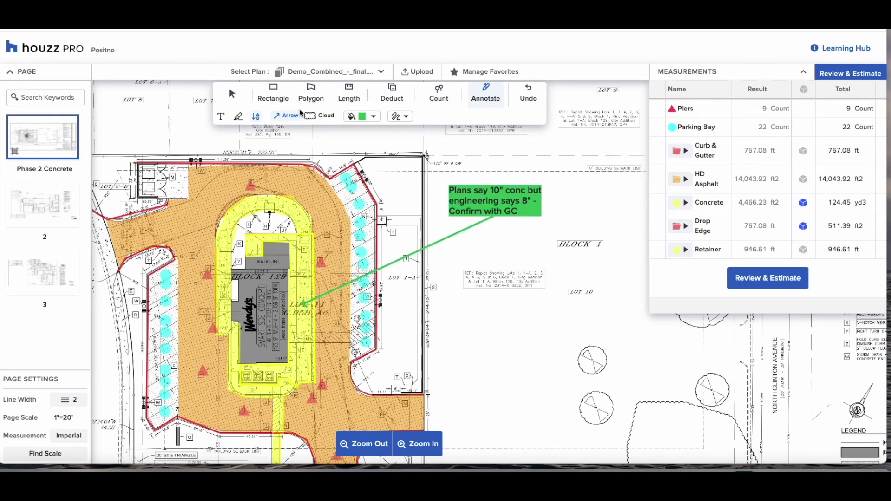
# Highlight keyed notes R, S and T in blue (#2E7AED) in the plan's keyed notes list
pyautogui.click(239, 117)
pyautogui.click(302, 117)
pyautogui.click(341, 131)
pyautogui.hscroll(7, 471, 279)
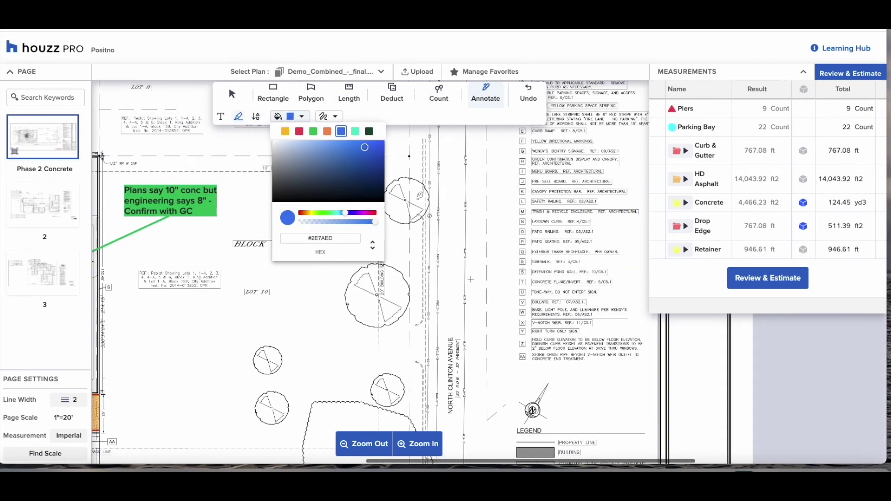
pyautogui.moveTo(522, 262); pyautogui.dragTo(609, 271)
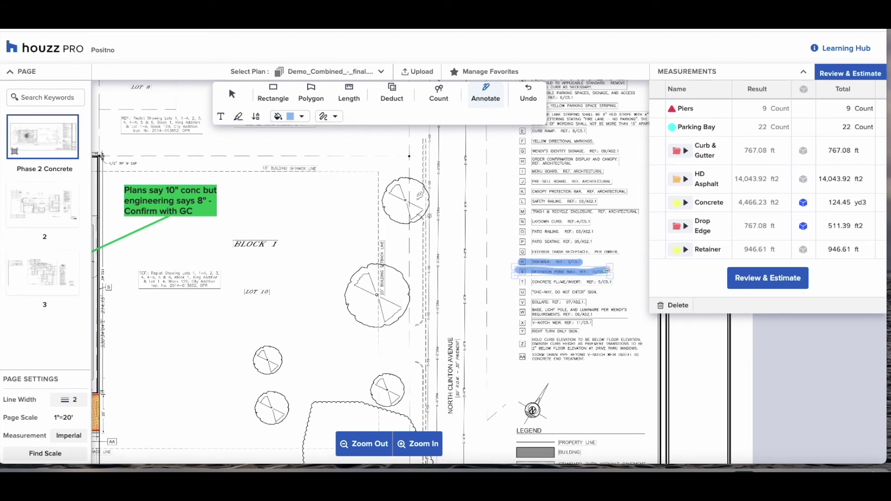
pyautogui.moveTo(522, 282); pyautogui.dragTo(611, 282)
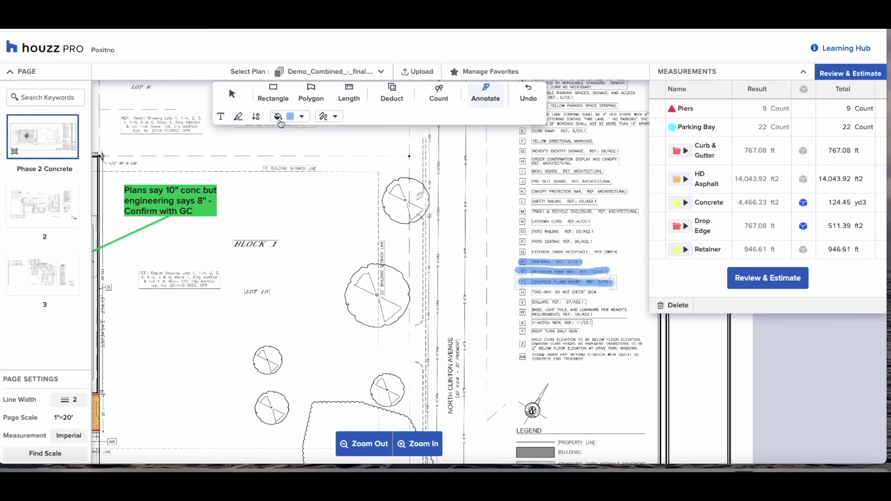
# Draw a green revision cloud around keyed notes D through K in the keyed notes list
pyautogui.click(255, 118)
pyautogui.click(319, 116)
pyautogui.scroll(3, 464, 232)
pyautogui.hscroll(2, 464, 232)
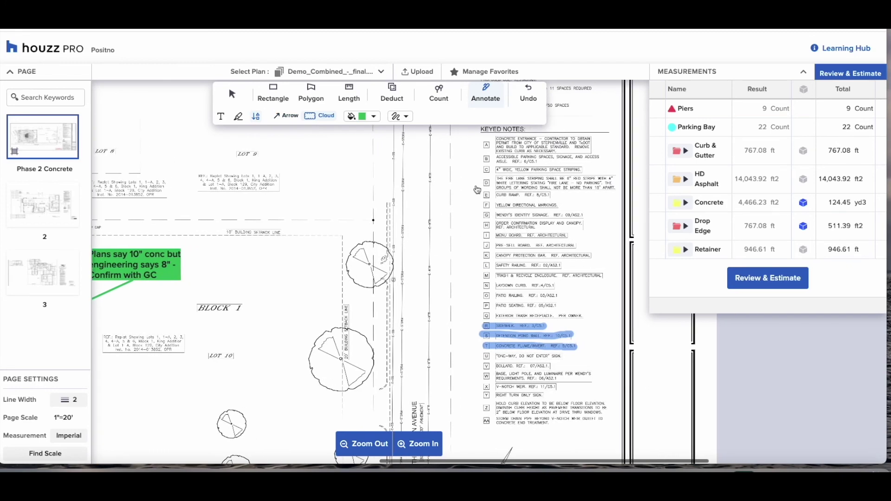
pyautogui.moveTo(478, 180)
pyautogui.mouseDown()
pyautogui.moveTo(583, 241)
pyautogui.moveTo(589, 231)
pyautogui.moveTo(610, 231)
pyautogui.mouseUp()
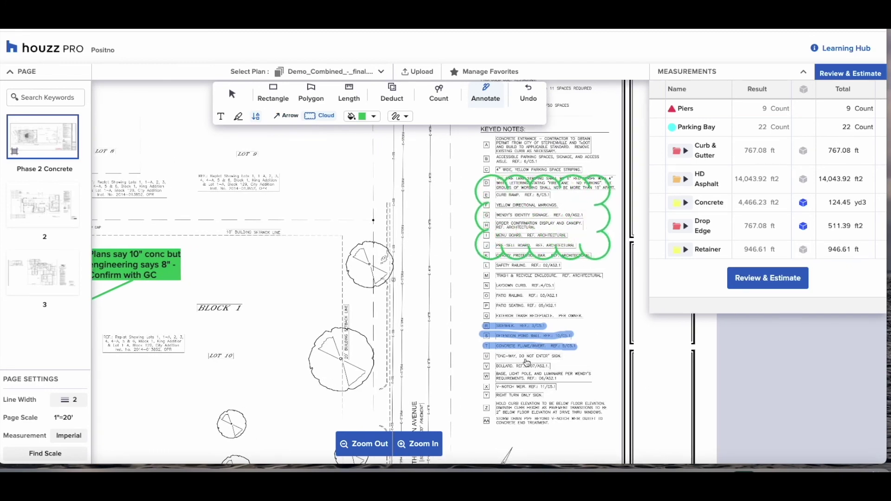
# Look over the whole marked-up plan and the Curb & Gutter group, and open the review of all measurements
pyautogui.click(365, 443)
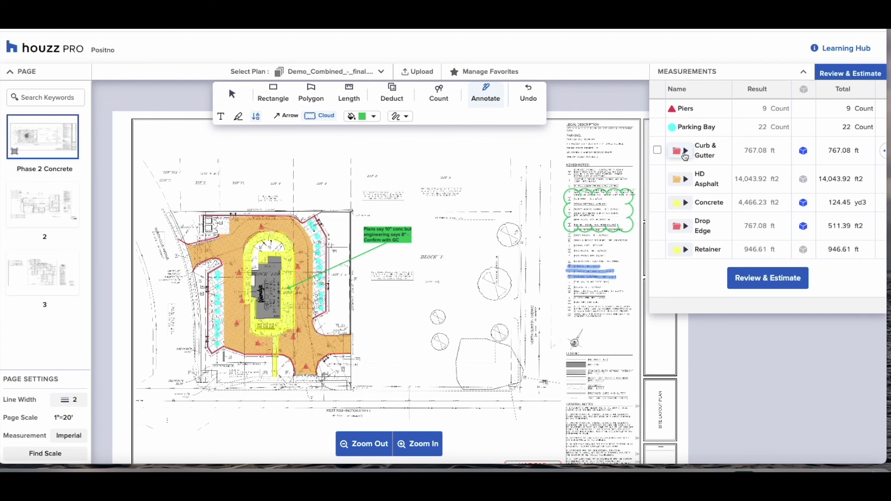
pyautogui.click(683, 152)
pyautogui.click(683, 152)
pyautogui.click(838, 71)
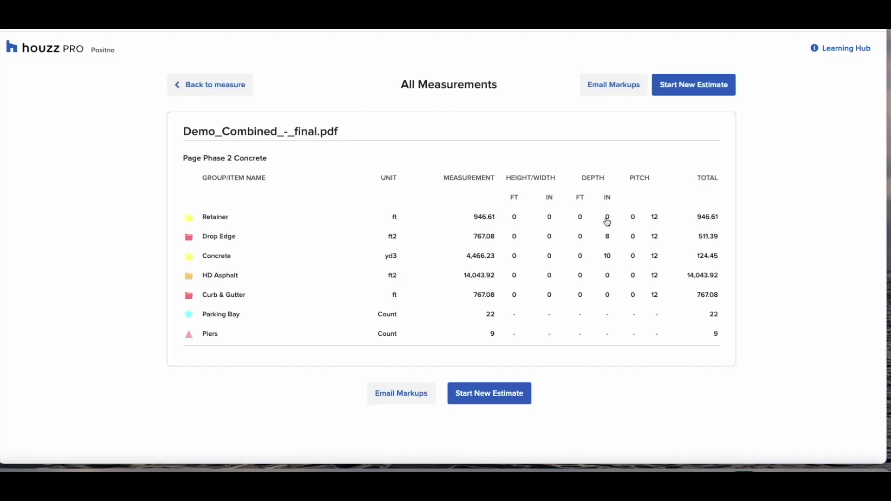